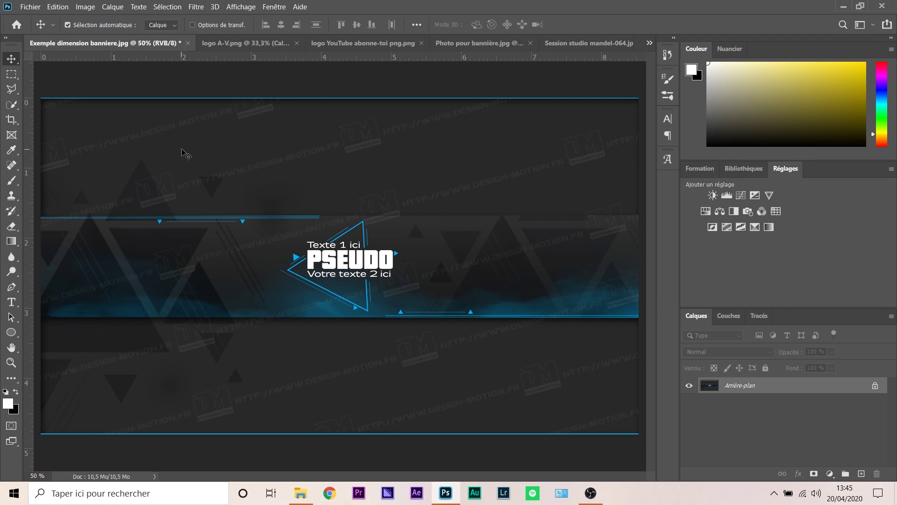
Browse the AV logo, YouTube logo, boy photo and banner tabs, ending on the cloud panorama photo.
{"action": "left_click", "coordinate": [242, 45]}
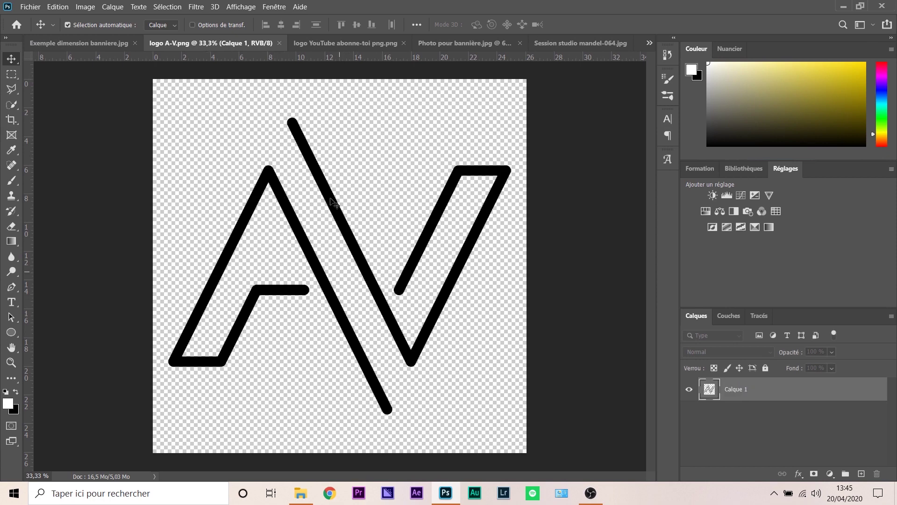
{"action": "left_click", "coordinate": [316, 44]}
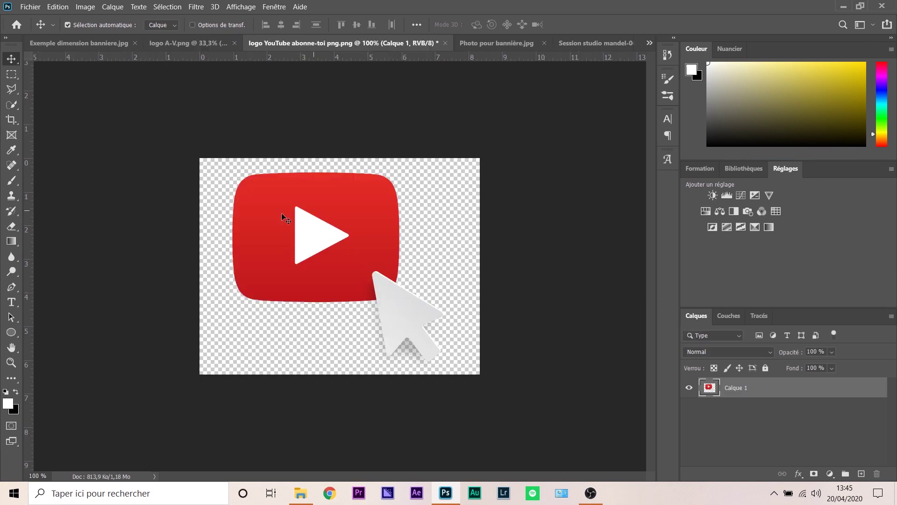
{"action": "left_click", "coordinate": [474, 45]}
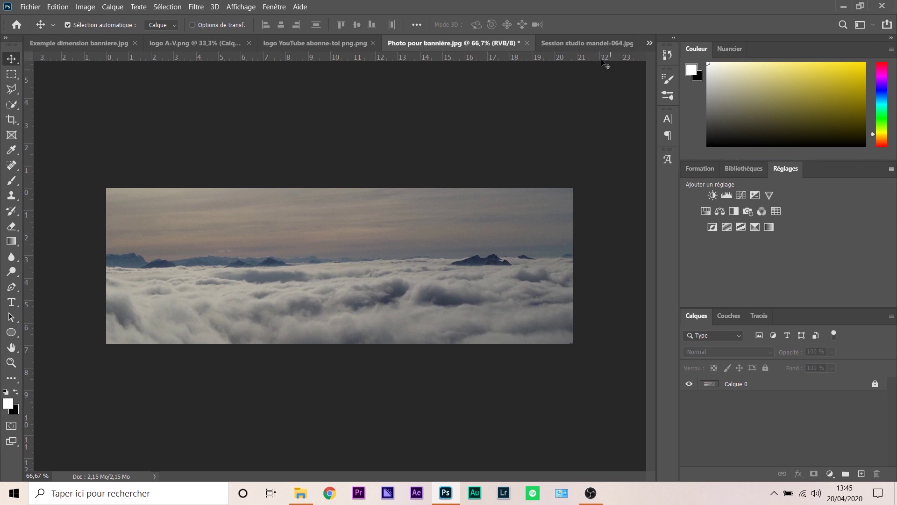
{"action": "left_click", "coordinate": [584, 43]}
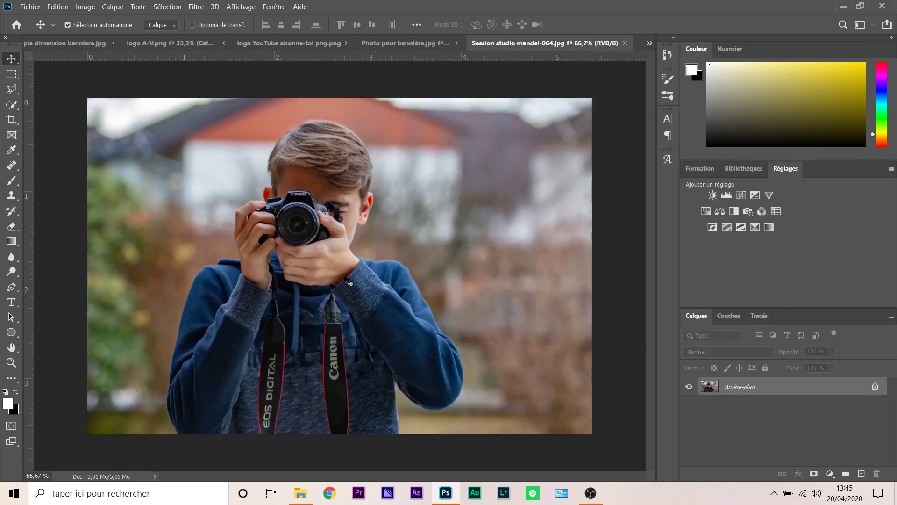
{"action": "left_click", "coordinate": [61, 43]}
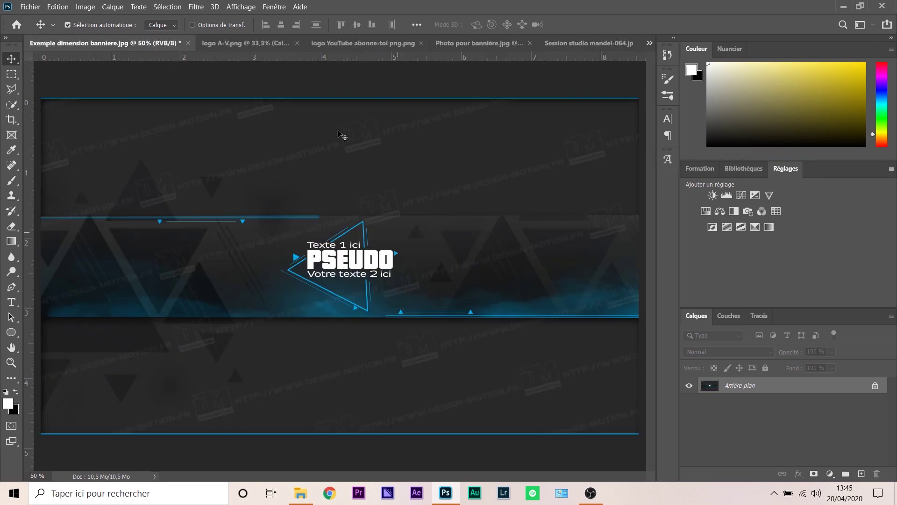
{"action": "left_click", "coordinate": [453, 47]}
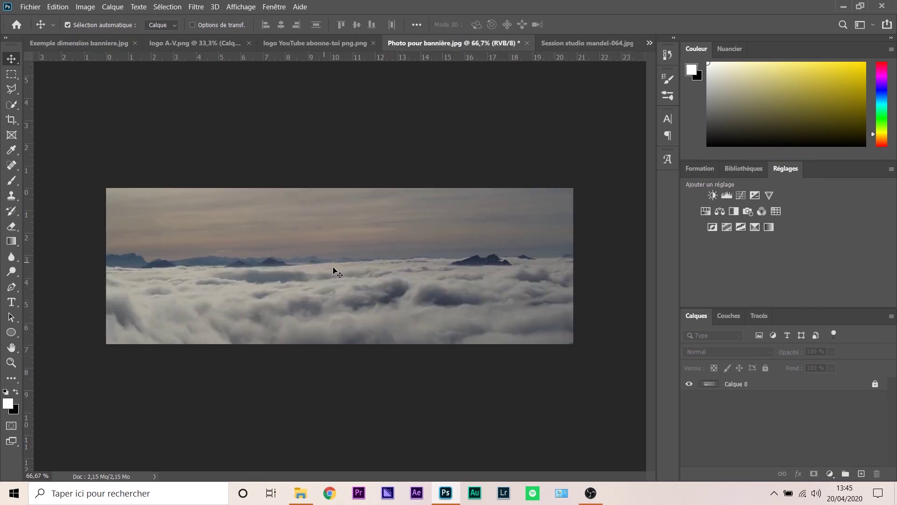
{"action": "left_click", "coordinate": [88, 40]}
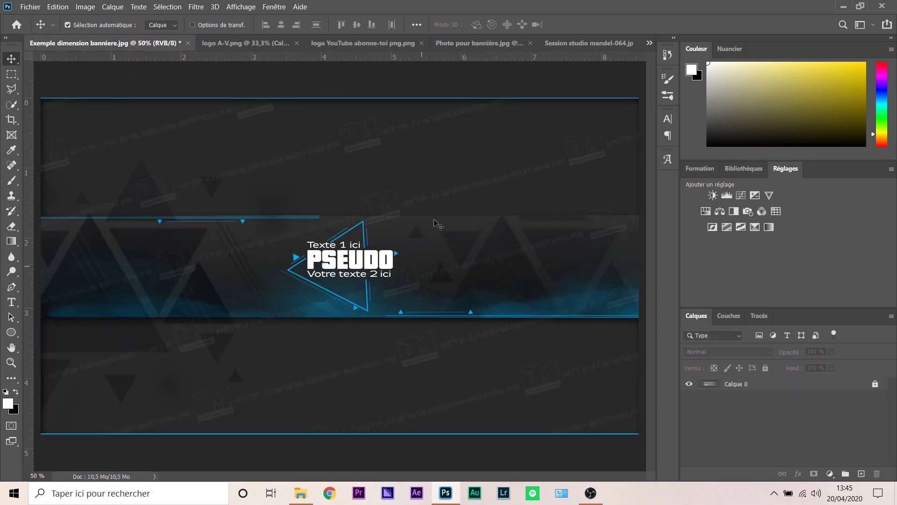
{"action": "left_click", "coordinate": [460, 43]}
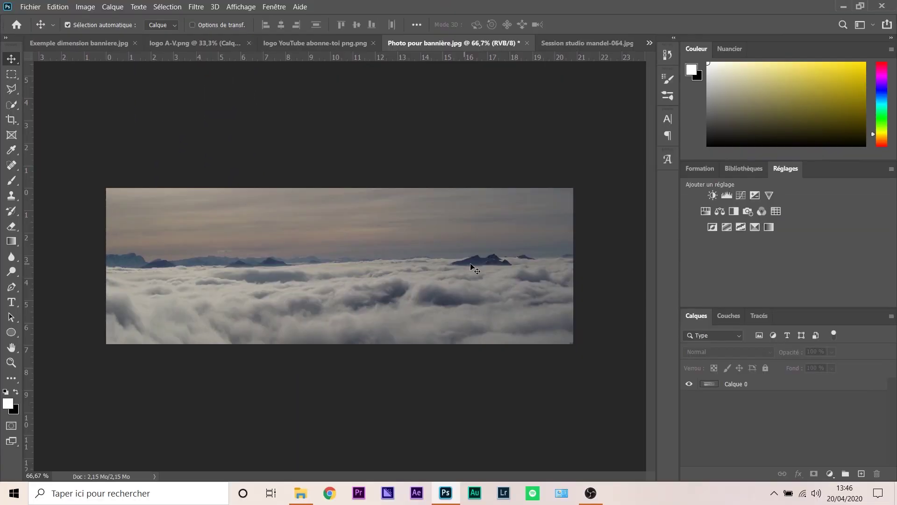
Unlock the cloud photo layer and drop it into the banner, aligned to the left edge.
{"action": "left_click", "coordinate": [875, 384]}
{"action": "mouse_move", "coordinate": [432, 241]}
{"action": "left_mouse_down"}
{"action": "mouse_move", "coordinate": [411, 240]}
{"action": "mouse_move", "coordinate": [160, 119]}
{"action": "left_mouse_up"}
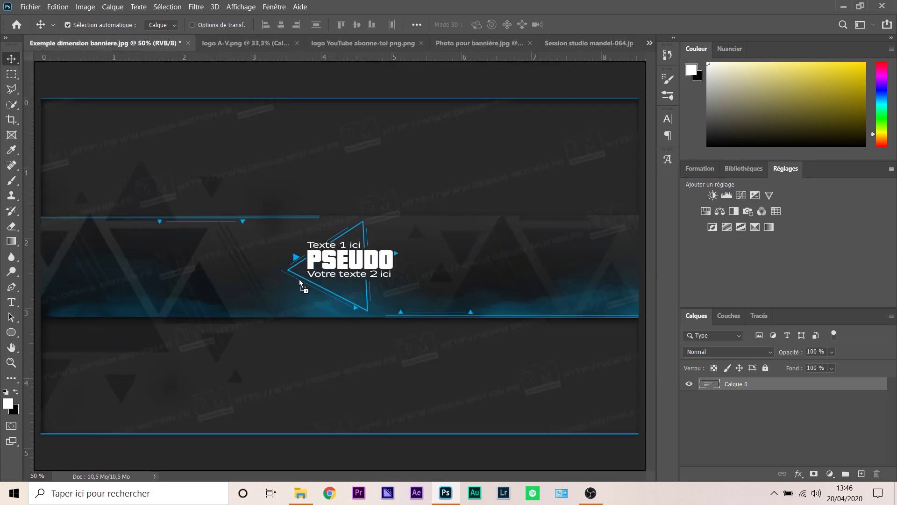
{"action": "left_click_drag", "start_coordinate": [300, 282], "coordinate": [300, 278]}
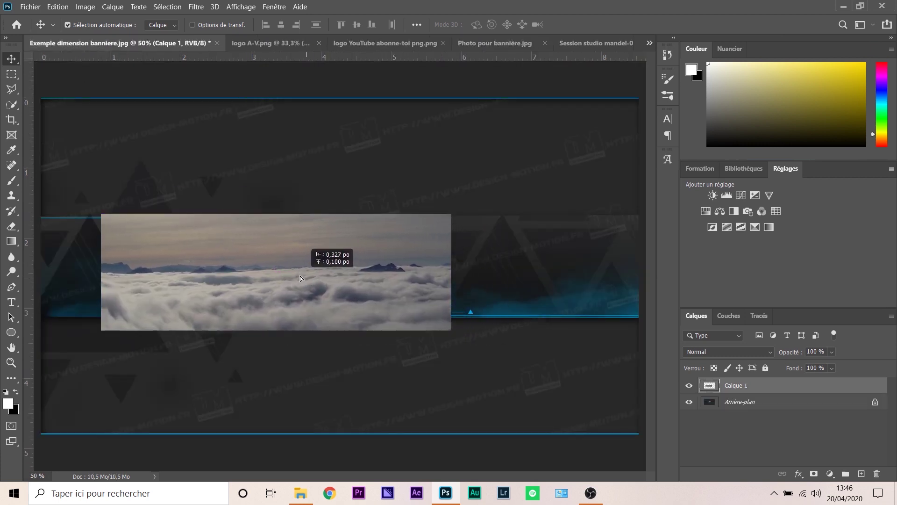
{"action": "left_click_drag", "start_coordinate": [300, 279], "coordinate": [248, 275]}
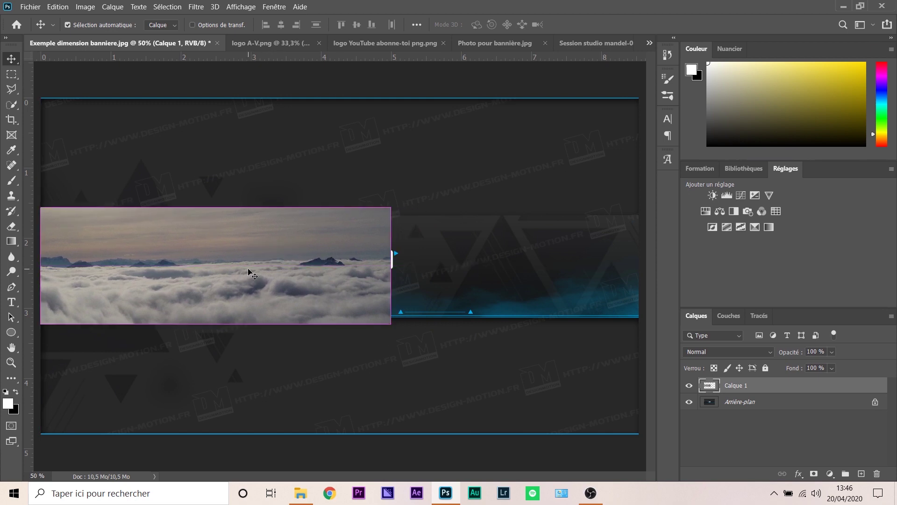
Scale the clouds to about 171%, then fit them to the central strip across the full banner width.
{"action": "key", "text": "ctrl+t"}
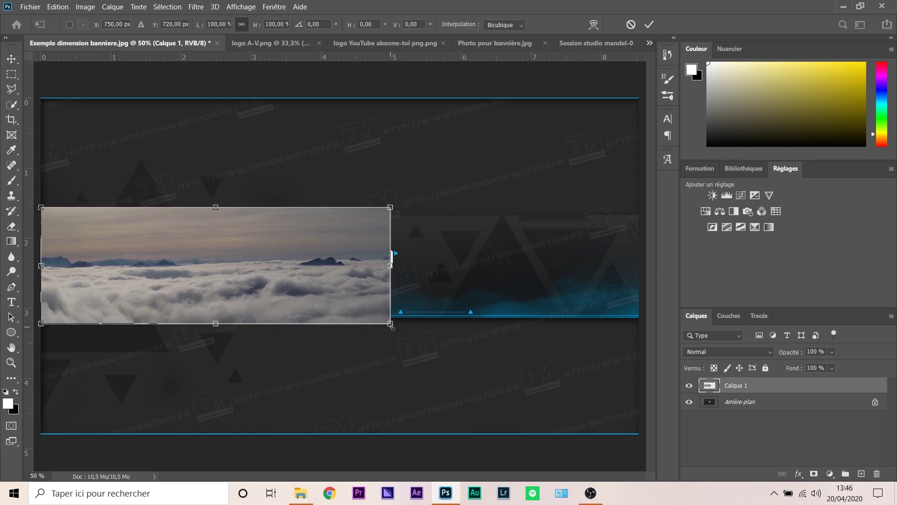
{"action": "left_click_drag", "start_coordinate": [392, 328], "coordinate": [652, 407]}
{"action": "left_click_drag", "start_coordinate": [603, 369], "coordinate": [611, 470]}
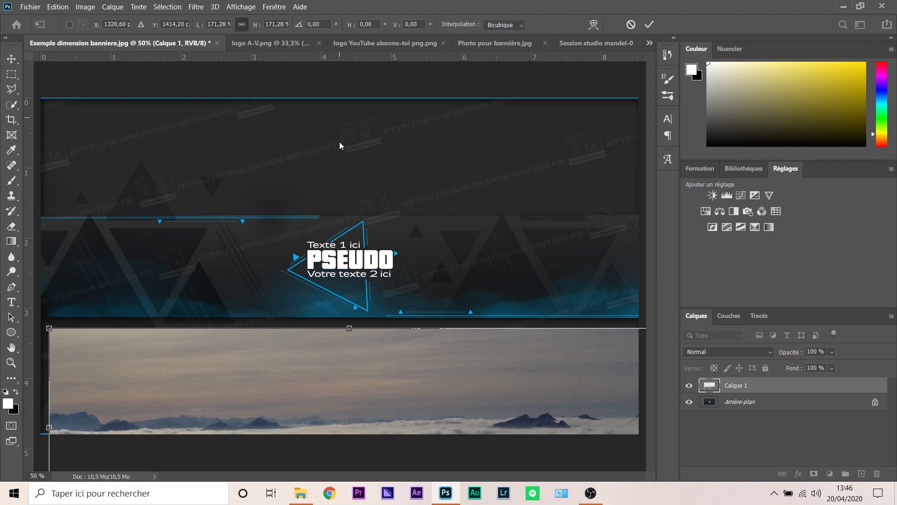
{"action": "left_click_drag", "start_coordinate": [364, 399], "coordinate": [369, 150]}
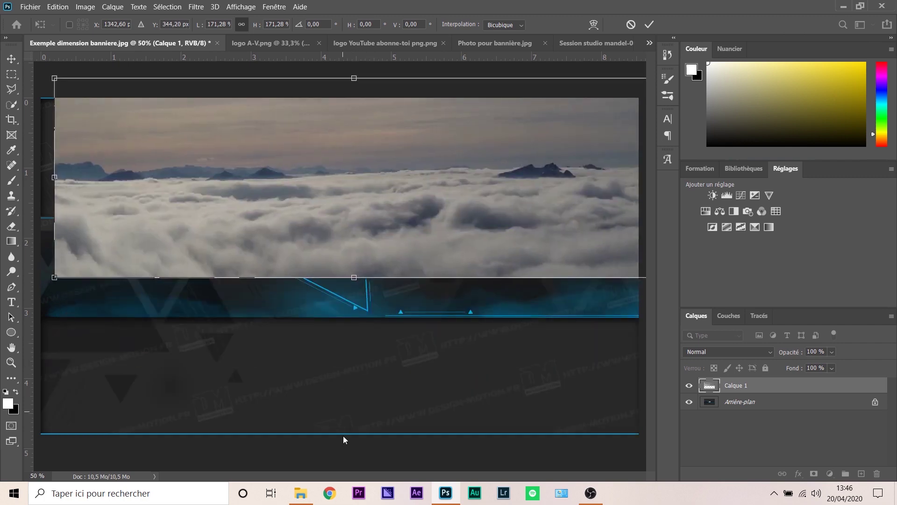
{"action": "left_click_drag", "start_coordinate": [317, 166], "coordinate": [306, 261]}
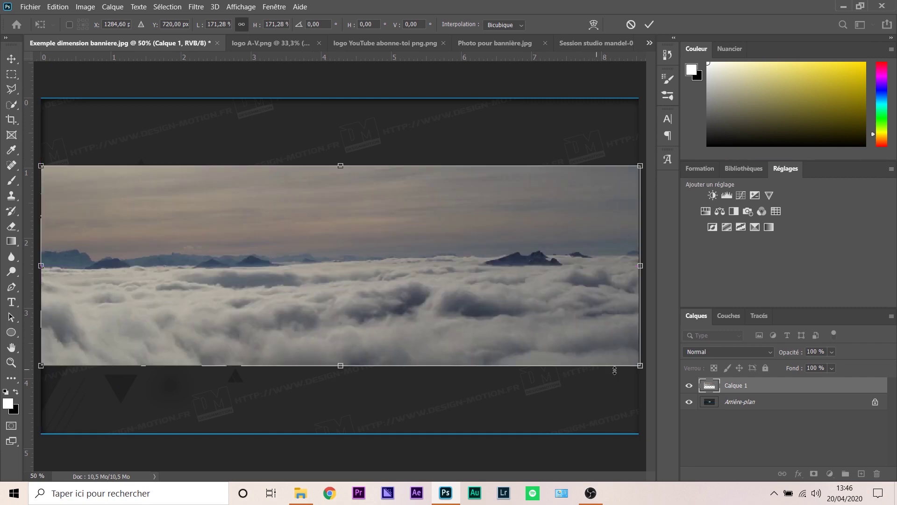
{"action": "mouse_move", "coordinate": [640, 365]}
{"action": "left_mouse_down"}
{"action": "mouse_move", "coordinate": [313, 323]}
{"action": "mouse_move", "coordinate": [328, 288]}
{"action": "left_mouse_up"}
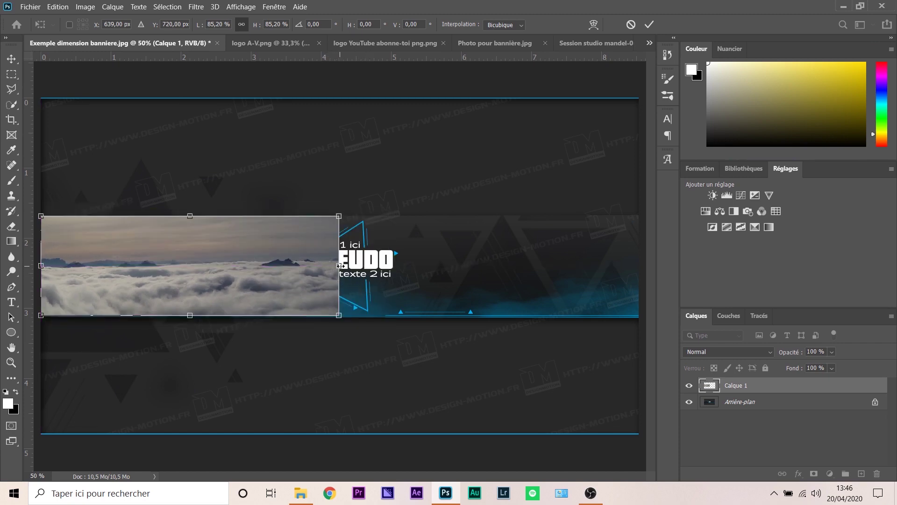
{"action": "left_click_drag", "start_coordinate": [341, 266], "coordinate": [643, 283]}
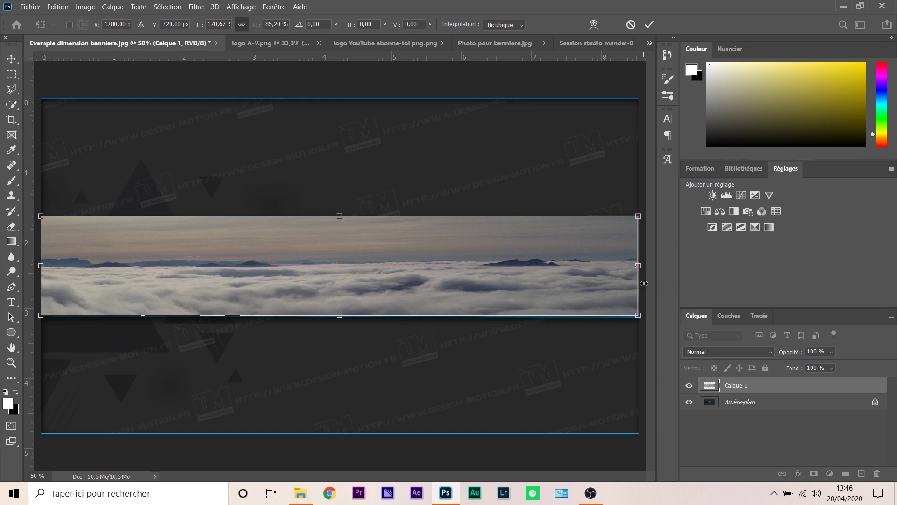
{"action": "left_click", "coordinate": [230, 44]}
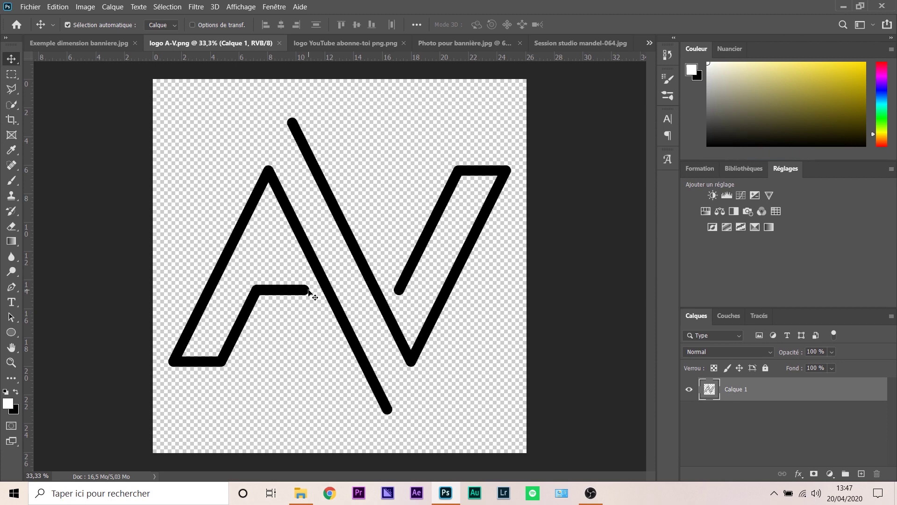
Drop the AV logo into the banner as a new layer, undoing an accidental cloud shift.
{"action": "left_click_drag", "start_coordinate": [309, 292], "coordinate": [146, 81]}
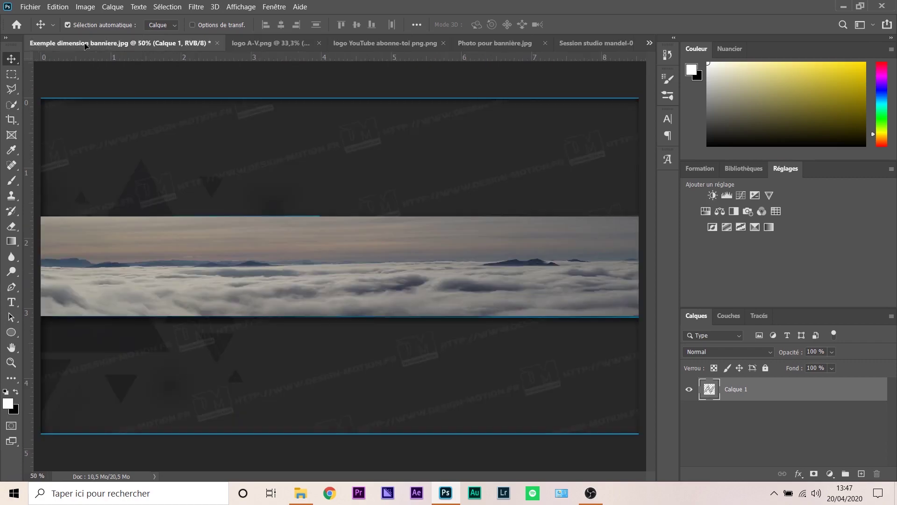
{"action": "left_click_drag", "start_coordinate": [147, 81], "coordinate": [339, 260]}
{"action": "left_click_drag", "start_coordinate": [416, 285], "coordinate": [462, 293]}
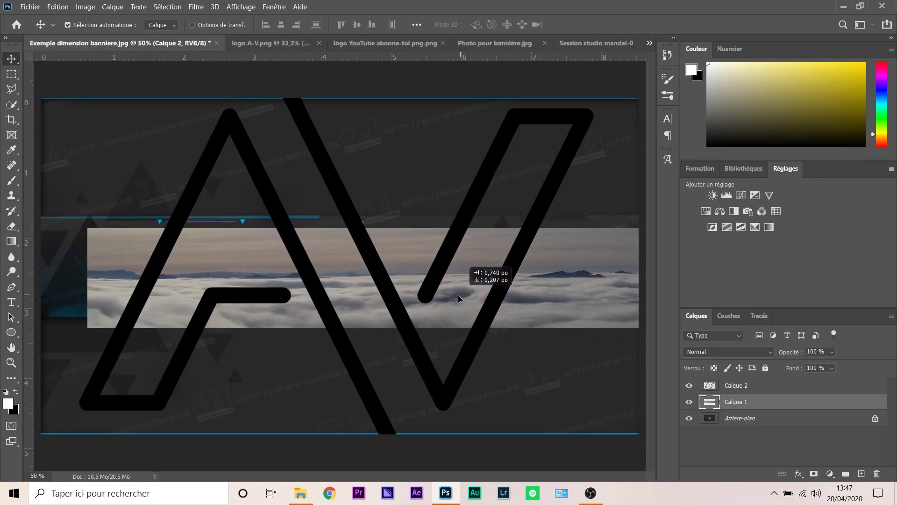
{"action": "key", "text": "ctrl+z"}
{"action": "left_click", "coordinate": [739, 393]}
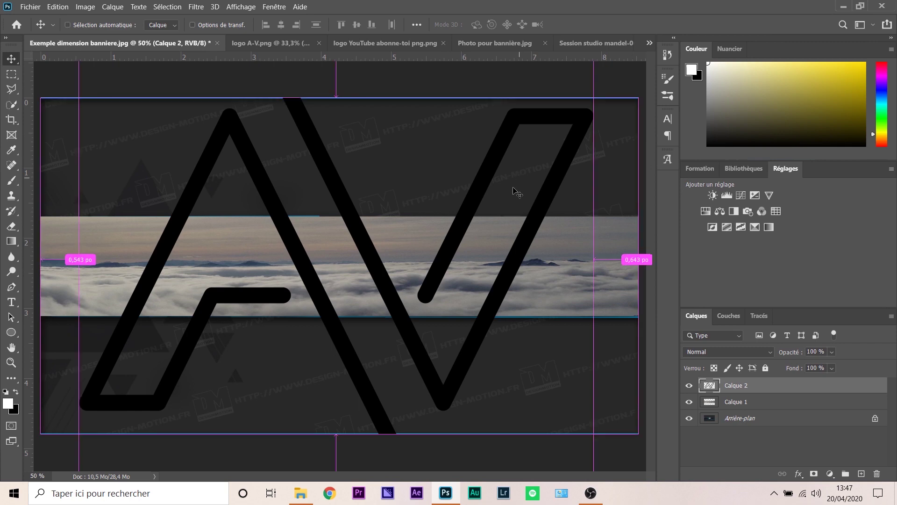
Scale the AV logo down to 17.47% and centre it on the cloud strip.
{"action": "key", "text": "ctrl+t"}
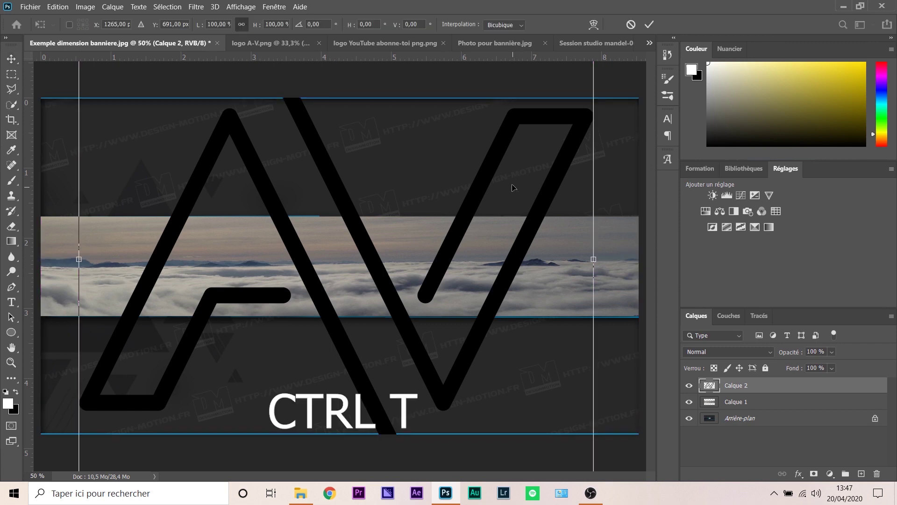
{"action": "left_click_drag", "start_coordinate": [525, 177], "coordinate": [562, 169]}
{"action": "mouse_move", "coordinate": [587, 126]}
{"action": "left_mouse_down"}
{"action": "mouse_move", "coordinate": [393, 293]}
{"action": "mouse_move", "coordinate": [381, 271]}
{"action": "mouse_move", "coordinate": [431, 114]}
{"action": "mouse_move", "coordinate": [357, 187]}
{"action": "mouse_move", "coordinate": [339, 257]}
{"action": "mouse_move", "coordinate": [319, 275]}
{"action": "left_mouse_up"}
{"action": "left_click_drag", "start_coordinate": [261, 327], "coordinate": [356, 280]}
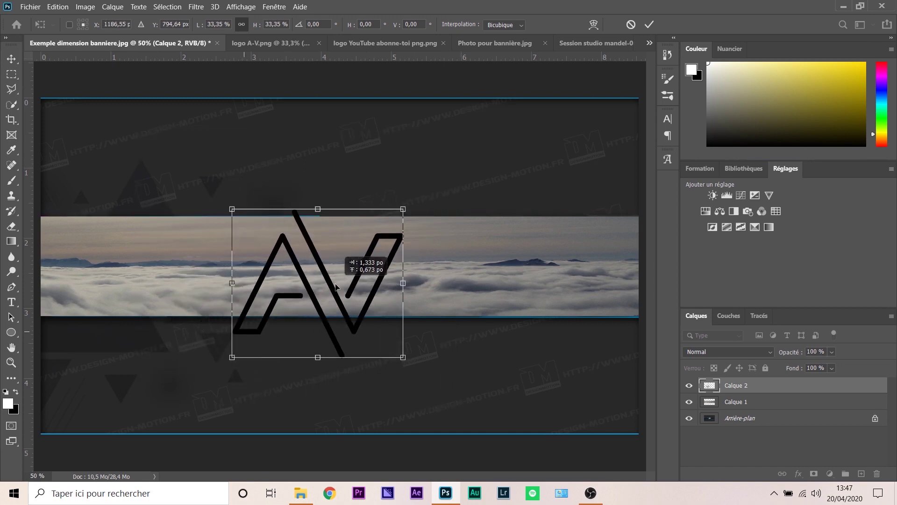
{"action": "left_click_drag", "start_coordinate": [406, 207], "coordinate": [320, 281]}
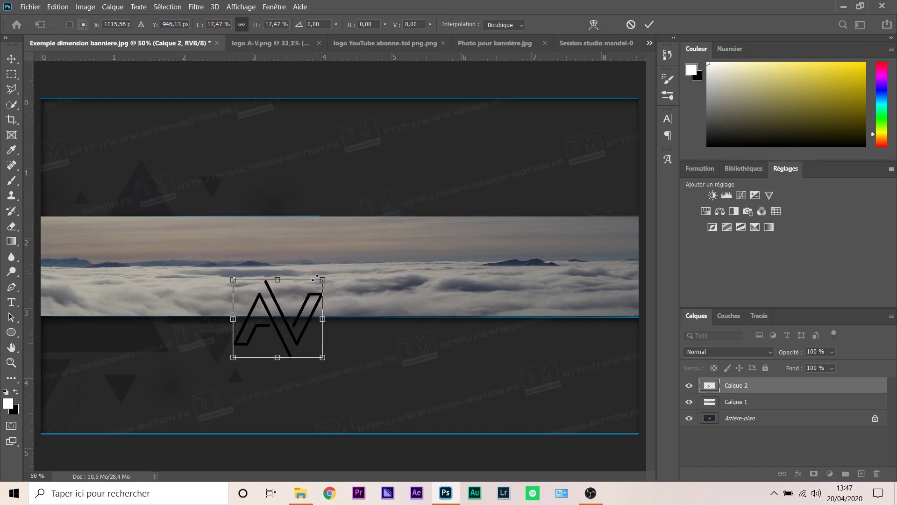
{"action": "left_click_drag", "start_coordinate": [302, 315], "coordinate": [366, 262]}
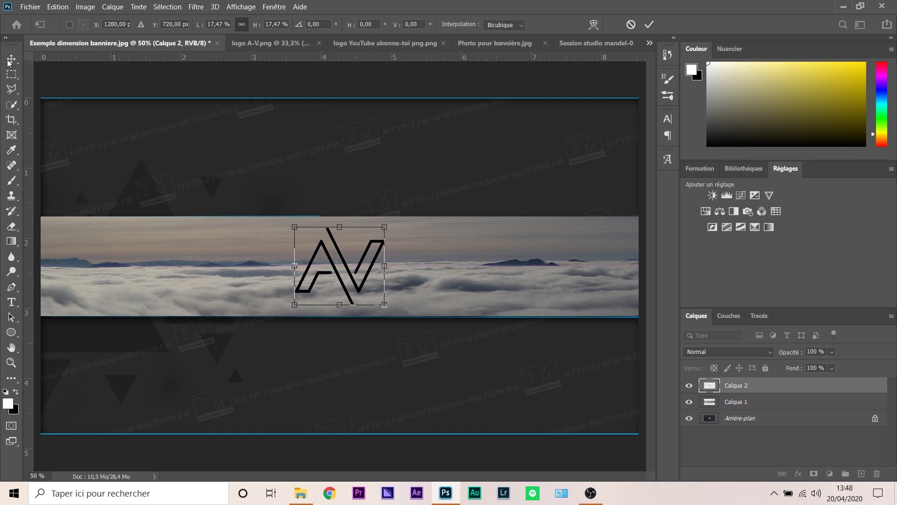
{"action": "key", "text": "Return"}
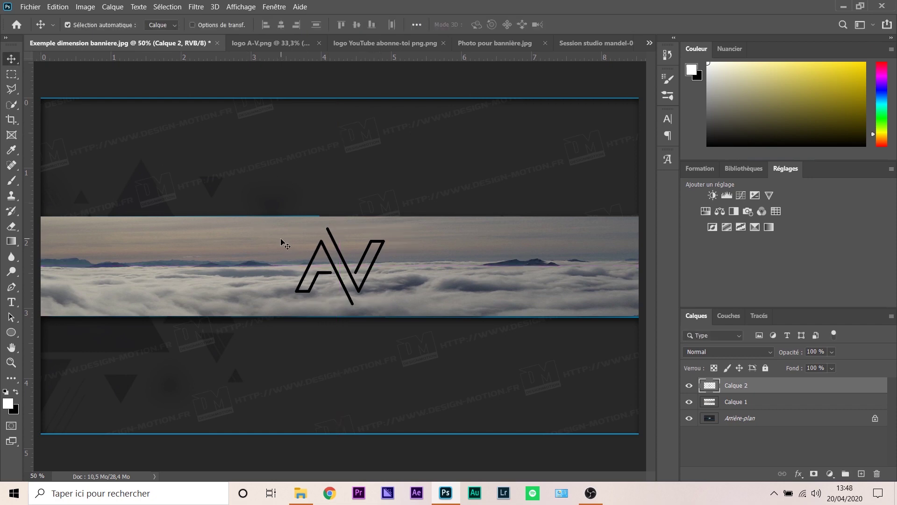
{"action": "left_click", "coordinate": [756, 405]}
{"action": "left_click", "coordinate": [746, 388]}
{"action": "double_click", "coordinate": [735, 387]}
{"action": "type", "text": "Logo"}
{"action": "key", "text": "Return"}
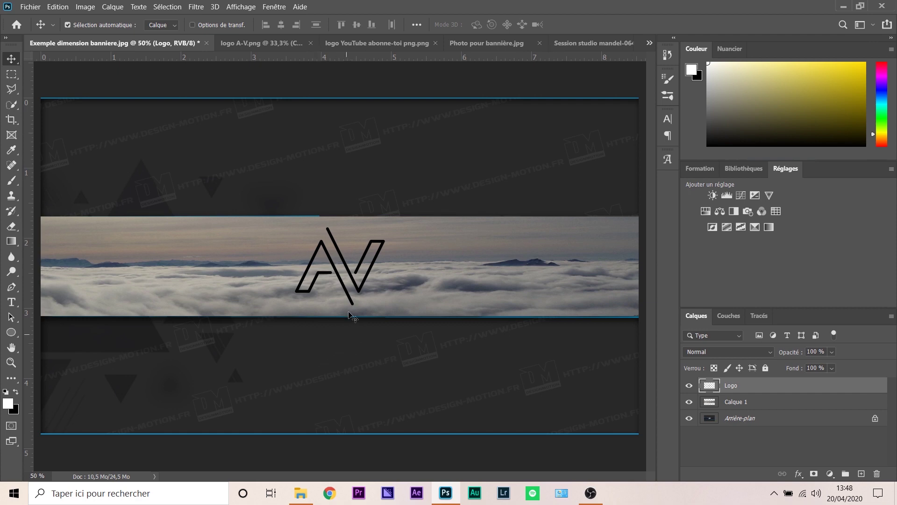
Drag the YouTube logo from its document onto the banner.
{"action": "left_click", "coordinate": [374, 42]}
{"action": "mouse_move", "coordinate": [378, 244]}
{"action": "left_mouse_down"}
{"action": "mouse_move", "coordinate": [366, 247]}
{"action": "mouse_move", "coordinate": [427, 270]}
{"action": "mouse_move", "coordinate": [90, 46]}
{"action": "mouse_move", "coordinate": [434, 270]}
{"action": "left_mouse_up"}
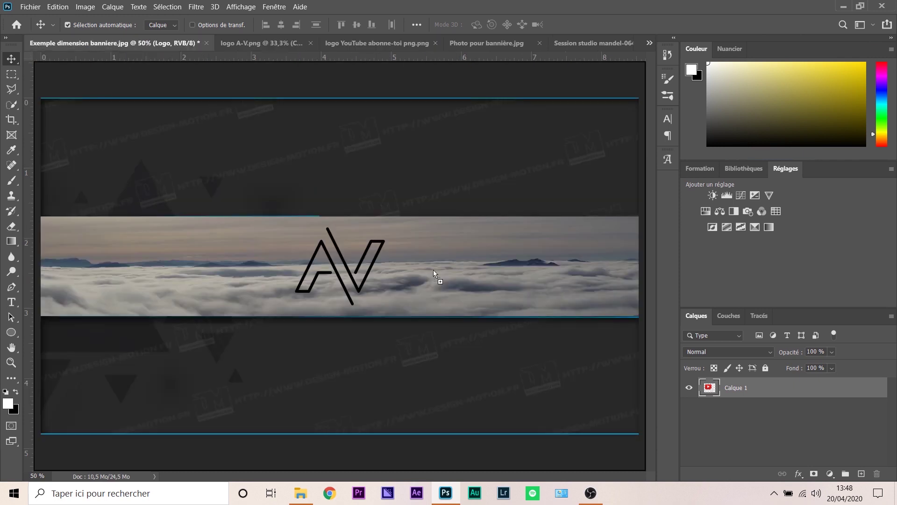
{"action": "left_click_drag", "start_coordinate": [541, 279], "coordinate": [542, 280]}
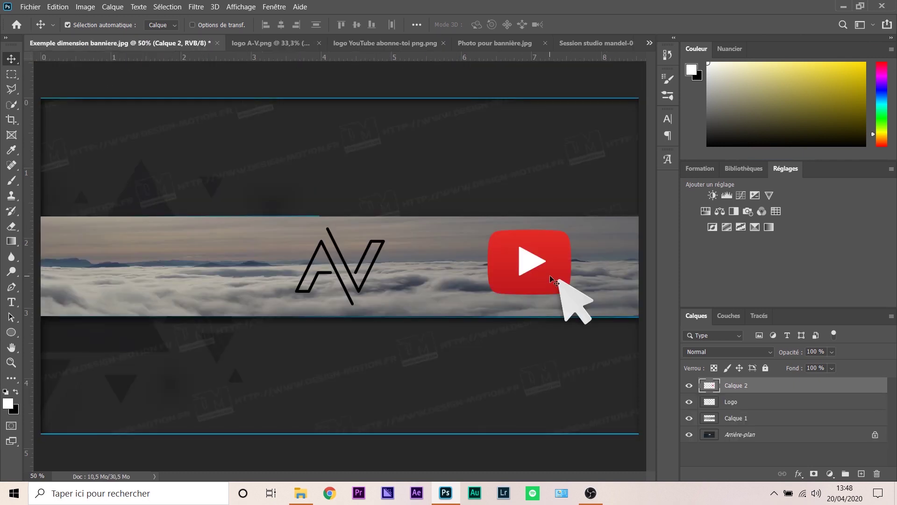
{"action": "key", "text": "ctrl"}
Scale the YouTube logo to 66.46%, tilt it 8.28°, and place it at the strip's right.
{"action": "key", "text": "ctrl+t"}
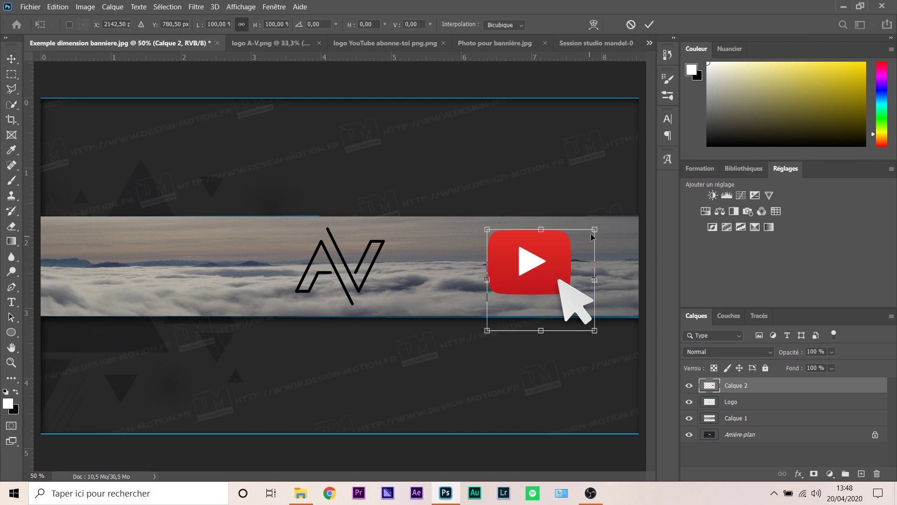
{"action": "left_click_drag", "start_coordinate": [593, 230], "coordinate": [559, 263]}
{"action": "left_click_drag", "start_coordinate": [531, 297], "coordinate": [556, 266]}
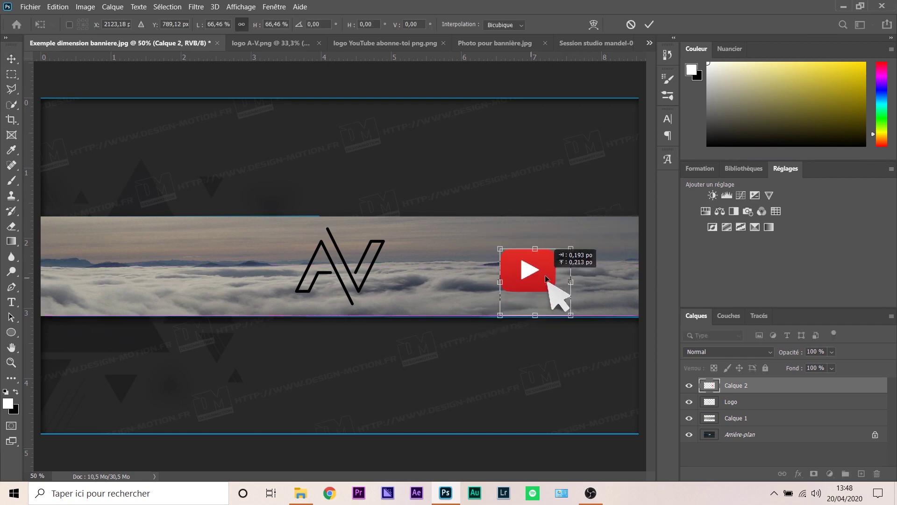
{"action": "left_click_drag", "start_coordinate": [626, 287], "coordinate": [622, 298]}
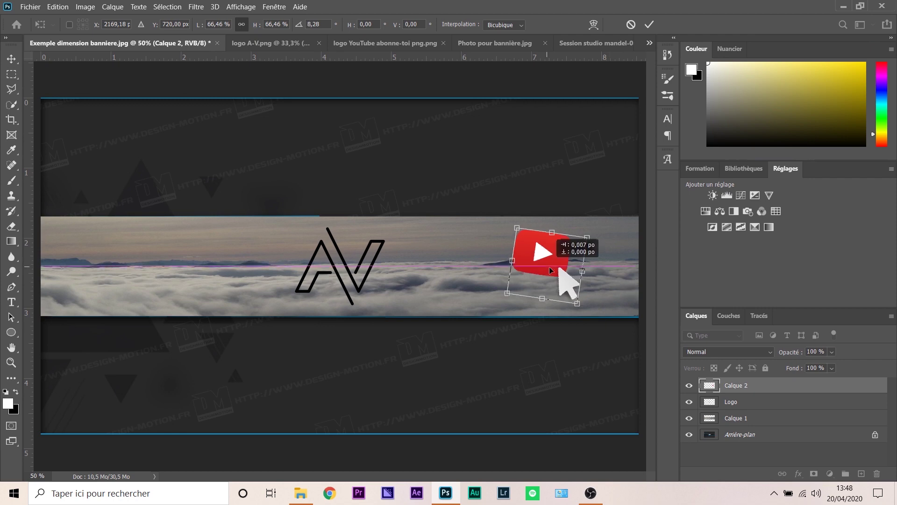
{"action": "left_click_drag", "start_coordinate": [549, 272], "coordinate": [562, 272]}
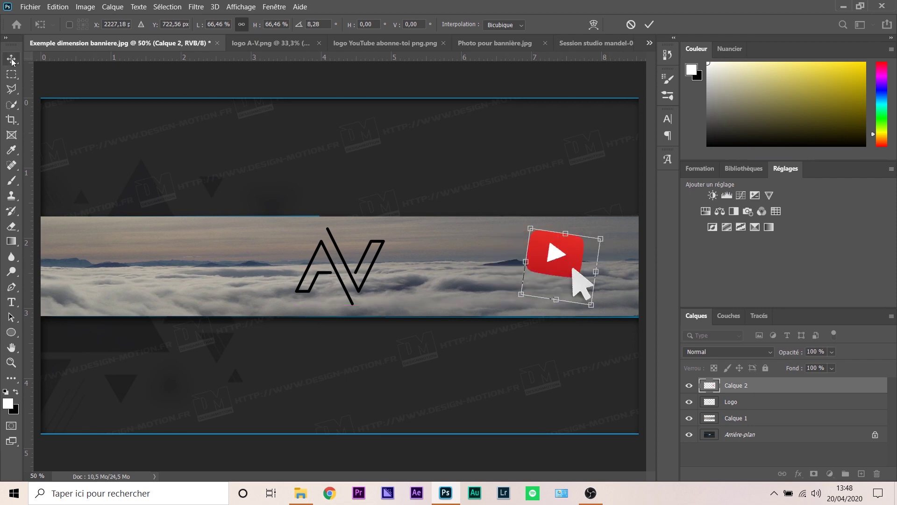
{"action": "key", "text": "Return"}
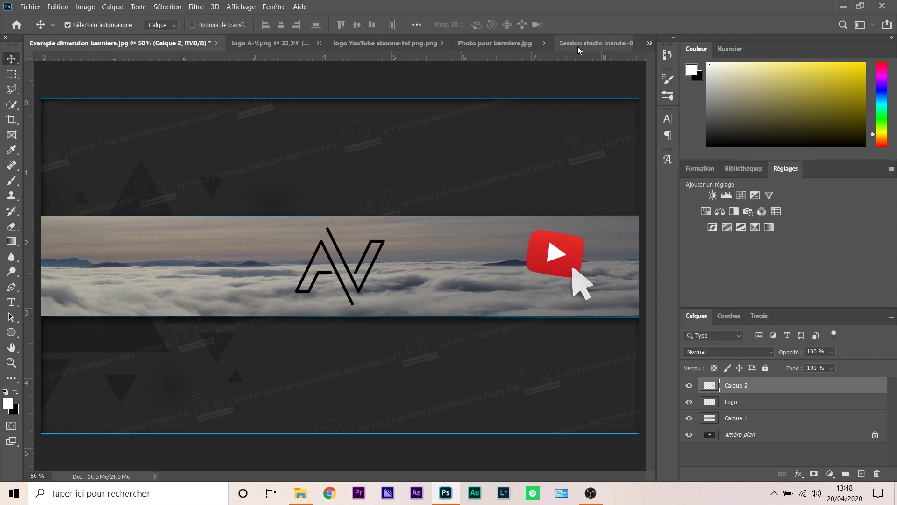
Switch to the Session studio boy photo and unlock its background as Calque 0.
{"action": "left_click", "coordinate": [579, 44]}
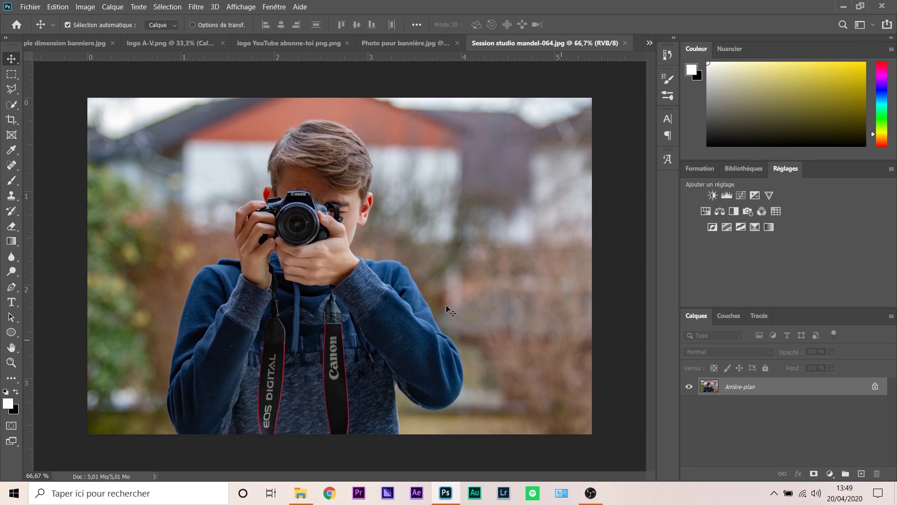
{"action": "left_click", "coordinate": [875, 387]}
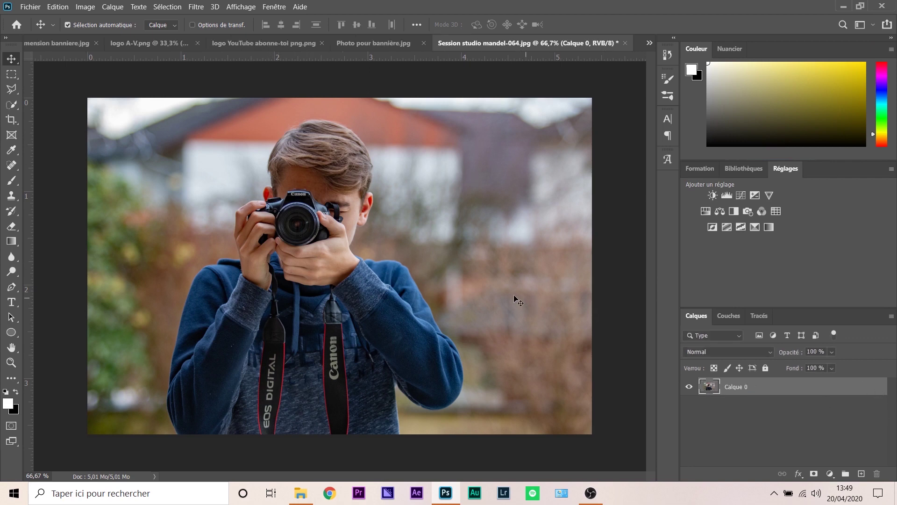
{"action": "mouse_move", "coordinate": [484, 287]}
{"action": "left_mouse_down"}
{"action": "mouse_move", "coordinate": [494, 282]}
{"action": "mouse_move", "coordinate": [477, 291]}
{"action": "left_mouse_up"}
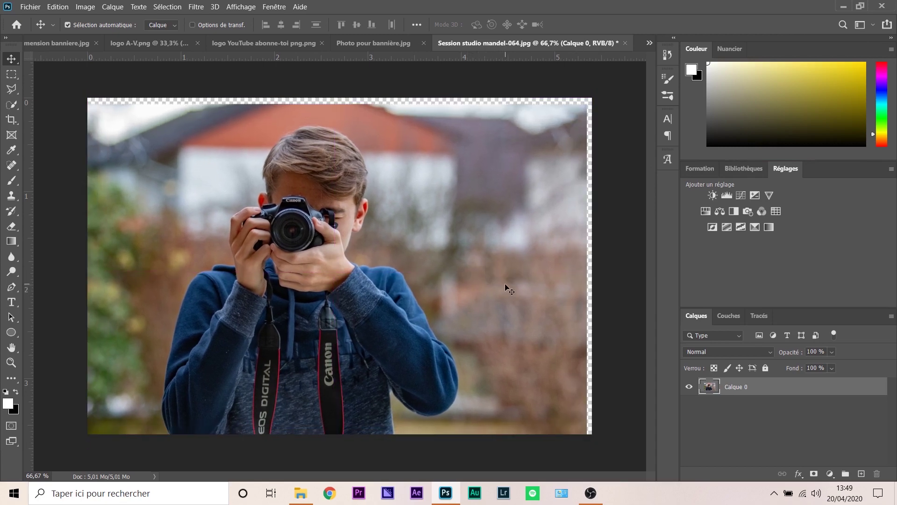
{"action": "key", "text": "ctrl"}
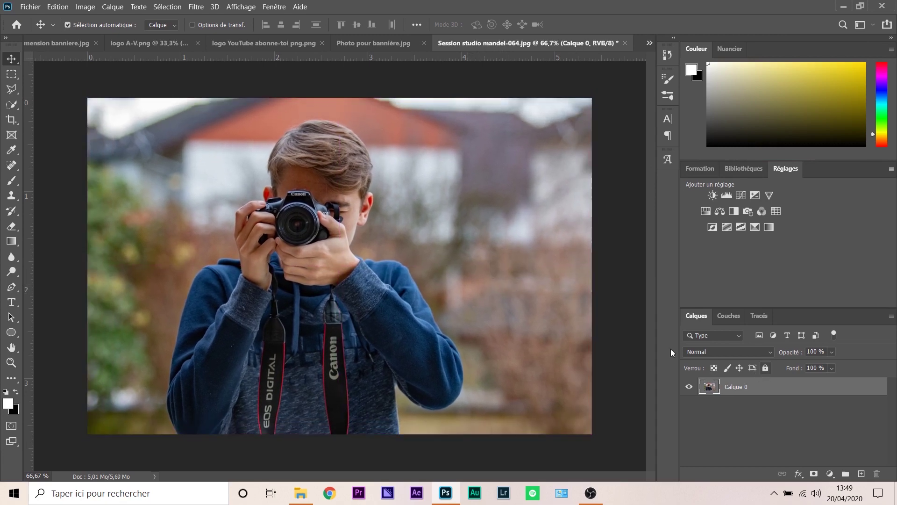
{"action": "left_click", "coordinate": [12, 106]}
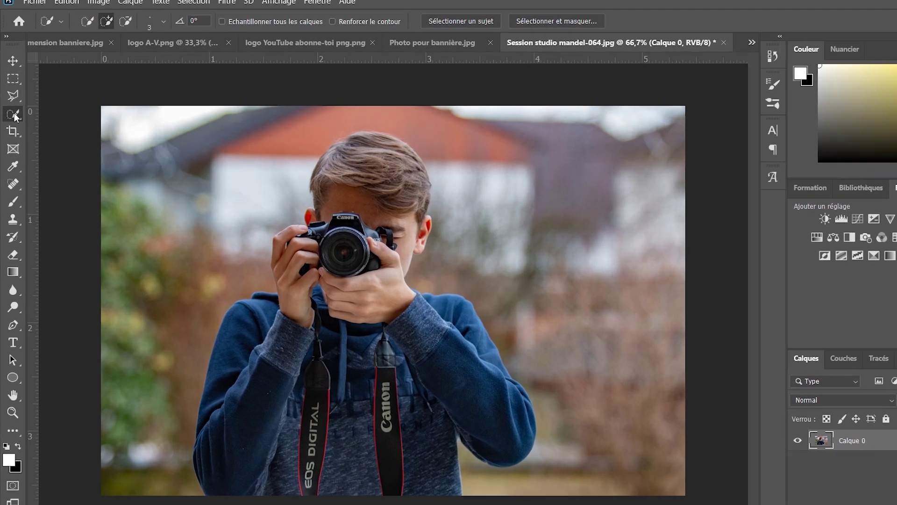
{"action": "right_click", "coordinate": [13, 106]}
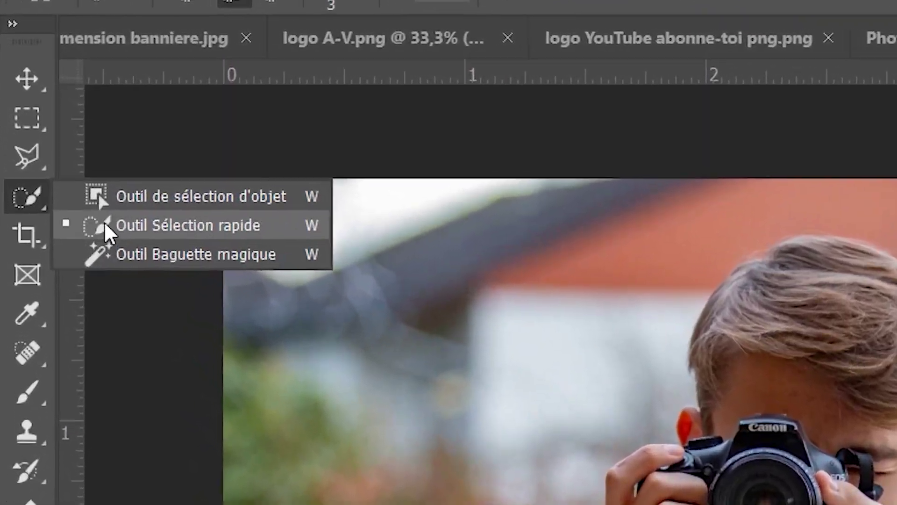
Quick-select the boy's hair, face, camera, hands and both sleeves.
{"action": "left_click", "coordinate": [105, 229]}
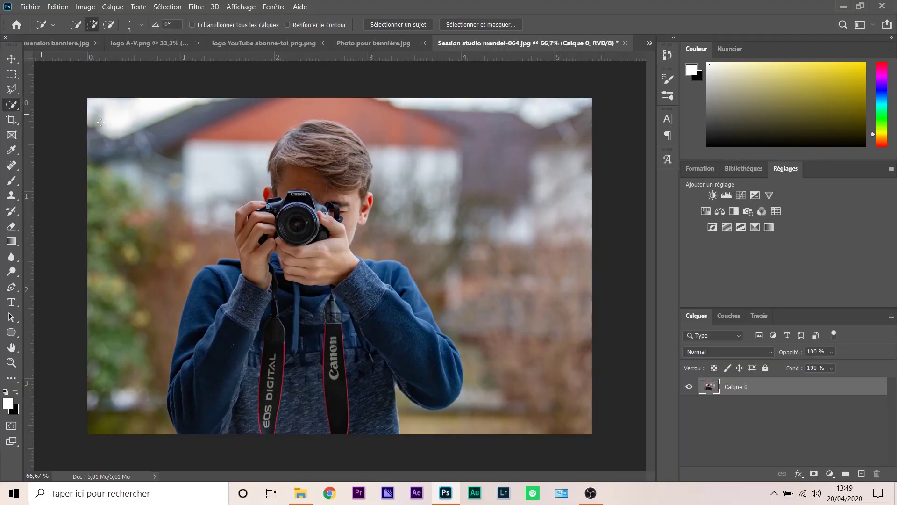
{"action": "left_click_drag", "start_coordinate": [291, 143], "coordinate": [358, 177]}
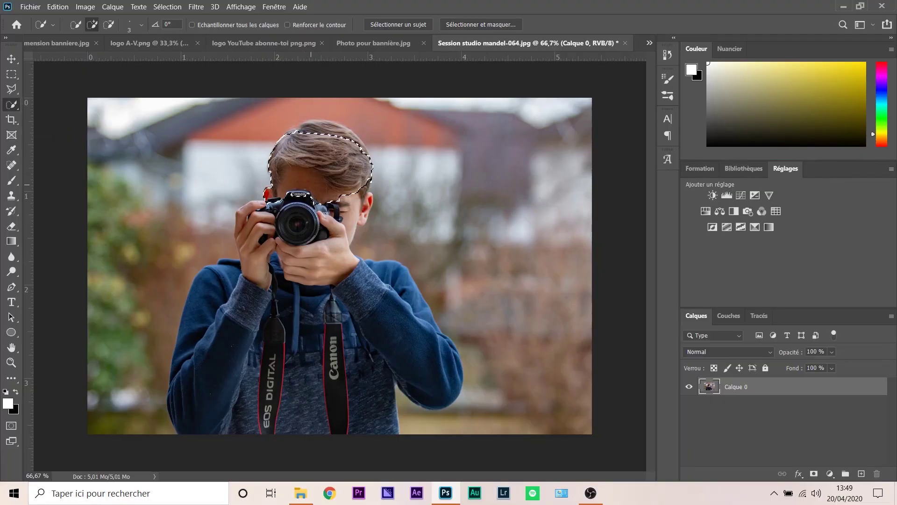
{"action": "left_click_drag", "start_coordinate": [328, 127], "coordinate": [312, 136]}
{"action": "mouse_move", "coordinate": [362, 149]}
{"action": "left_mouse_down"}
{"action": "mouse_move", "coordinate": [355, 219]}
{"action": "mouse_move", "coordinate": [313, 266]}
{"action": "left_mouse_up"}
{"action": "mouse_move", "coordinate": [268, 250]}
{"action": "left_mouse_down"}
{"action": "mouse_move", "coordinate": [255, 264]}
{"action": "mouse_move", "coordinate": [243, 236]}
{"action": "left_mouse_up"}
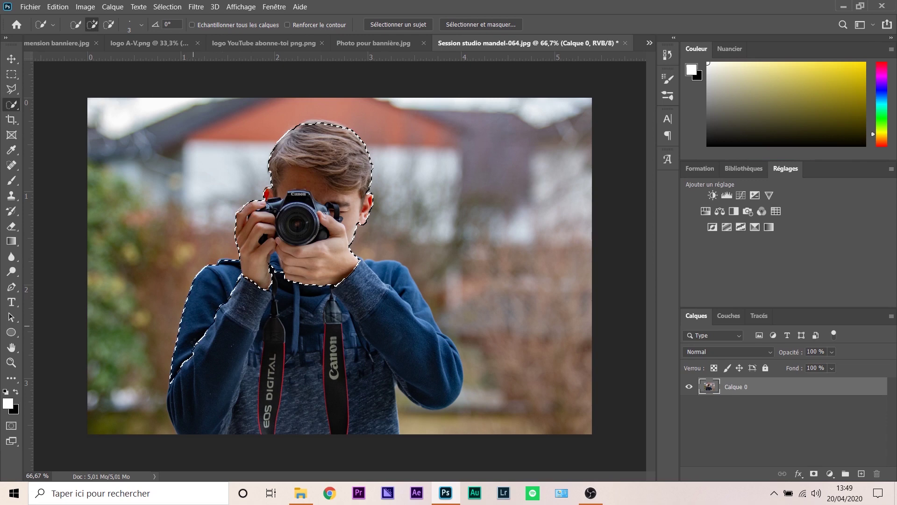
{"action": "mouse_move", "coordinate": [221, 283]}
{"action": "left_mouse_down"}
{"action": "mouse_move", "coordinate": [192, 346]}
{"action": "mouse_move", "coordinate": [283, 312]}
{"action": "mouse_move", "coordinate": [290, 370]}
{"action": "mouse_move", "coordinate": [375, 412]}
{"action": "left_mouse_up"}
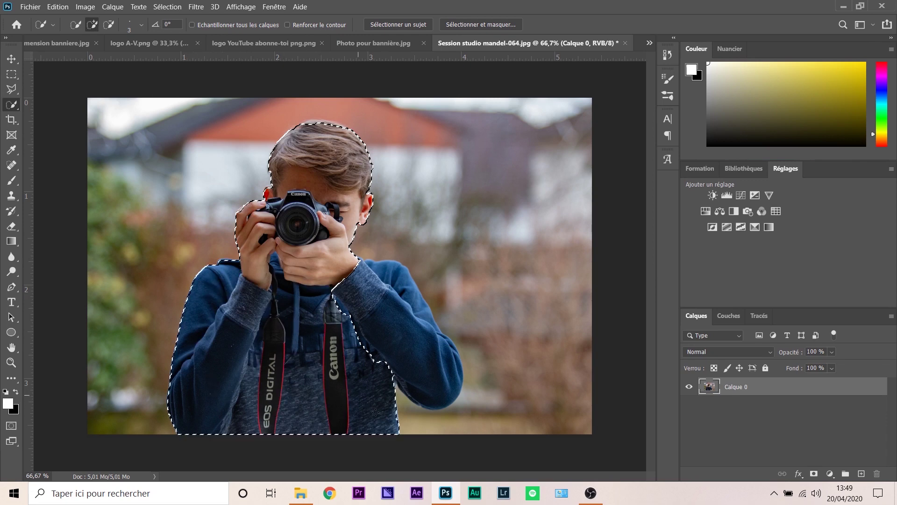
{"action": "mouse_move", "coordinate": [379, 370]}
{"action": "left_mouse_down"}
{"action": "mouse_move", "coordinate": [435, 355]}
{"action": "mouse_move", "coordinate": [391, 268]}
{"action": "left_mouse_up"}
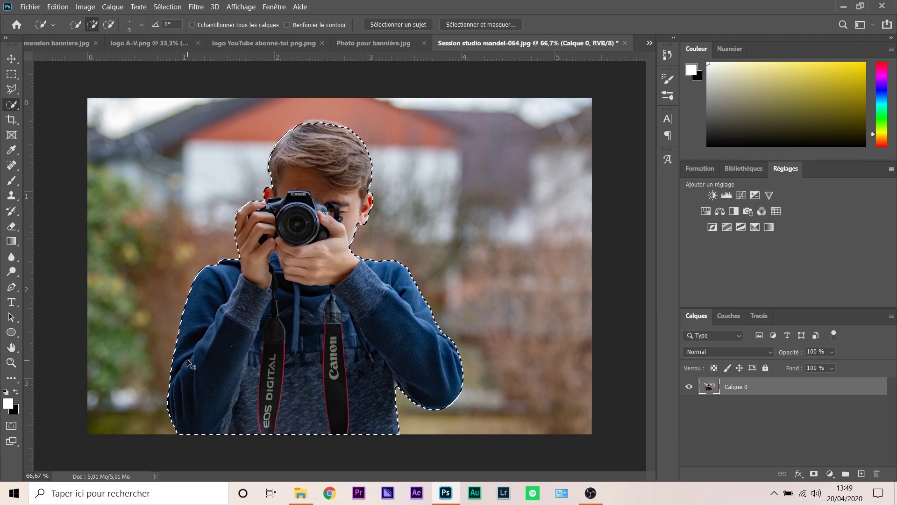
Zoom to 200% to add the missed top of the hair, then zoom back out.
{"action": "key", "text": "ctrl+plus"}
{"action": "key", "text": "ctrl+plus"}
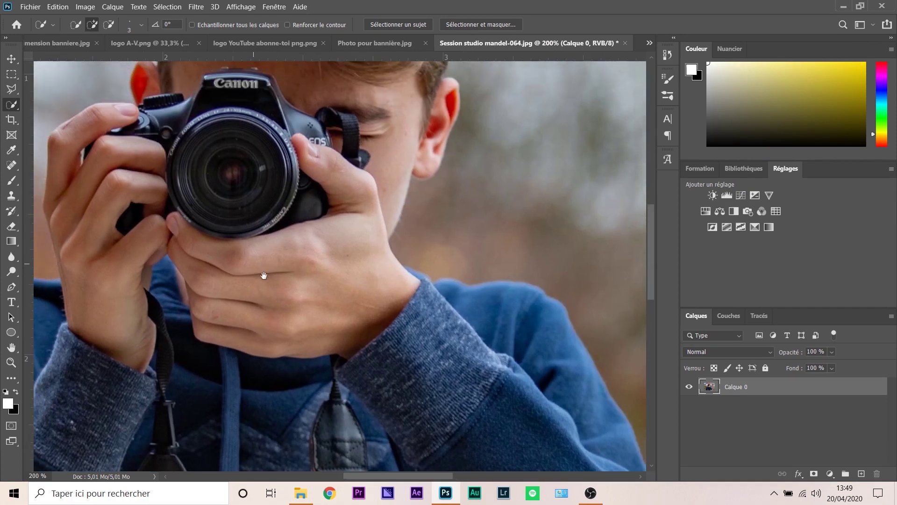
{"action": "left_click_drag", "start_coordinate": [234, 226], "coordinate": [315, 393]}
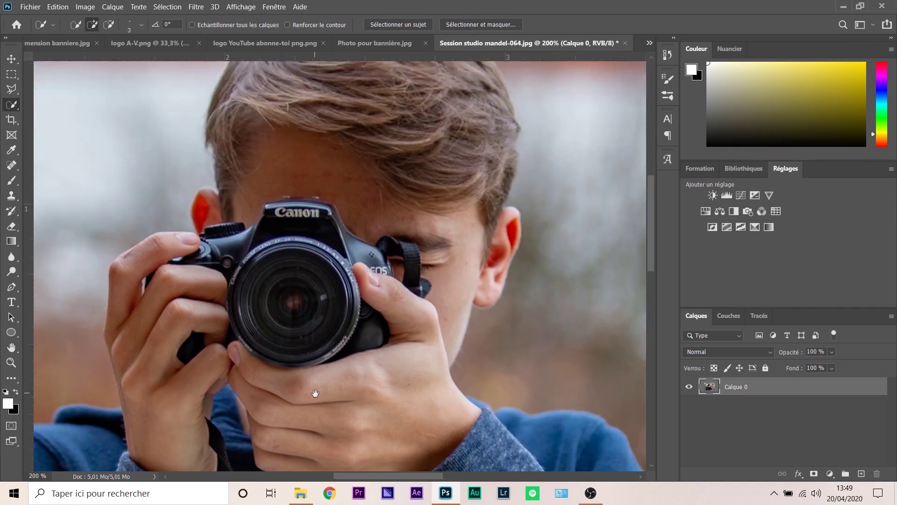
{"action": "left_click_drag", "start_coordinate": [336, 224], "coordinate": [360, 363]}
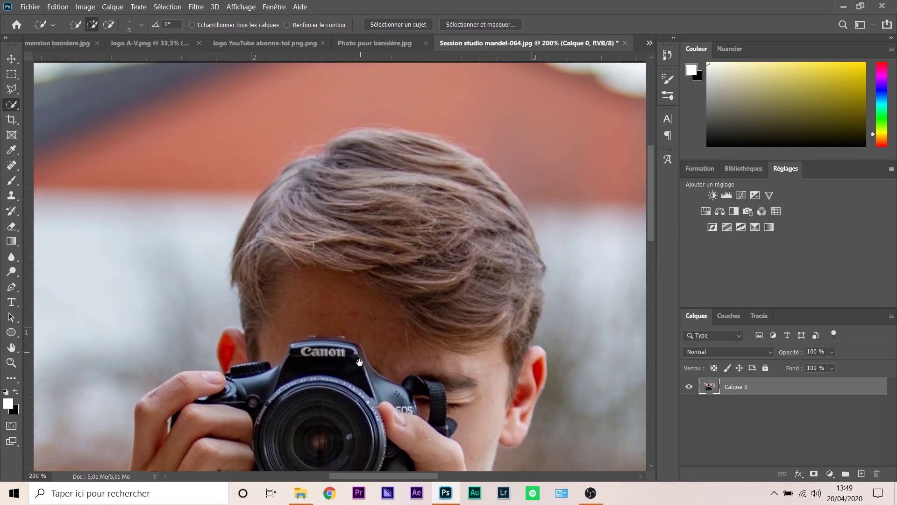
{"action": "left_click_drag", "start_coordinate": [381, 266], "coordinate": [382, 355]}
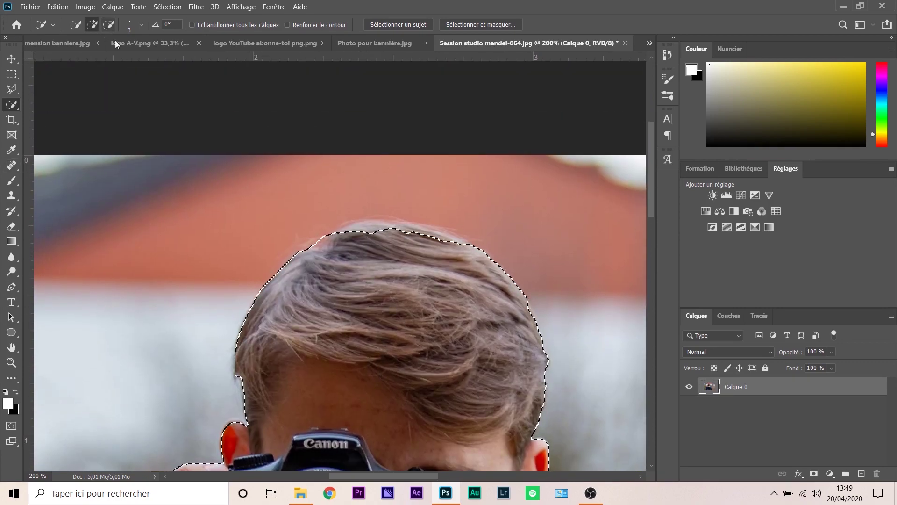
{"action": "mouse_move", "coordinate": [382, 227]}
{"action": "left_mouse_down"}
{"action": "mouse_move", "coordinate": [361, 226]}
{"action": "mouse_move", "coordinate": [415, 230]}
{"action": "mouse_move", "coordinate": [431, 217]}
{"action": "left_mouse_up"}
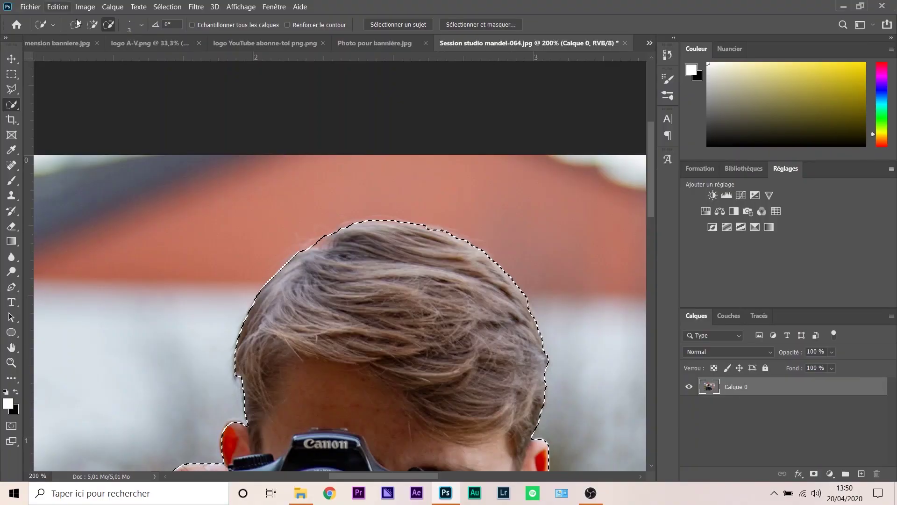
{"action": "key", "text": "ctrl+minus"}
{"action": "key", "text": "ctrl+minus"}
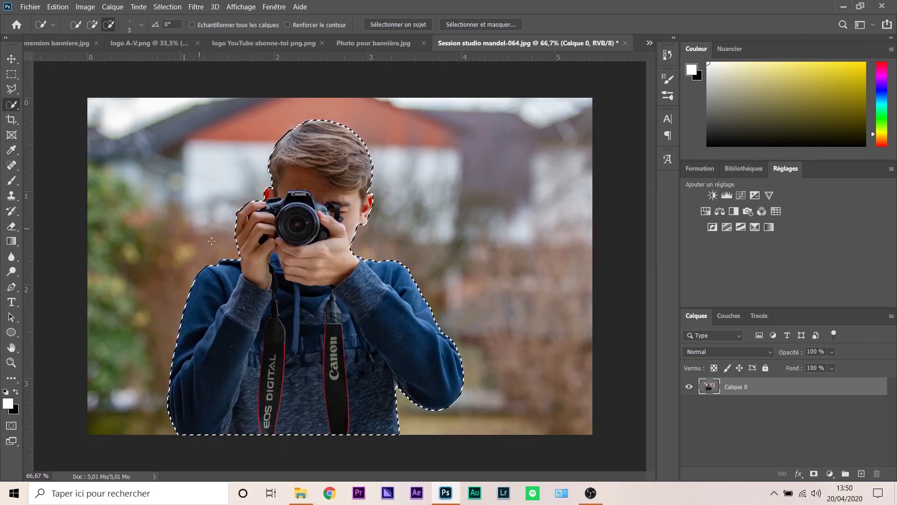
{"action": "left_click", "coordinate": [12, 58]}
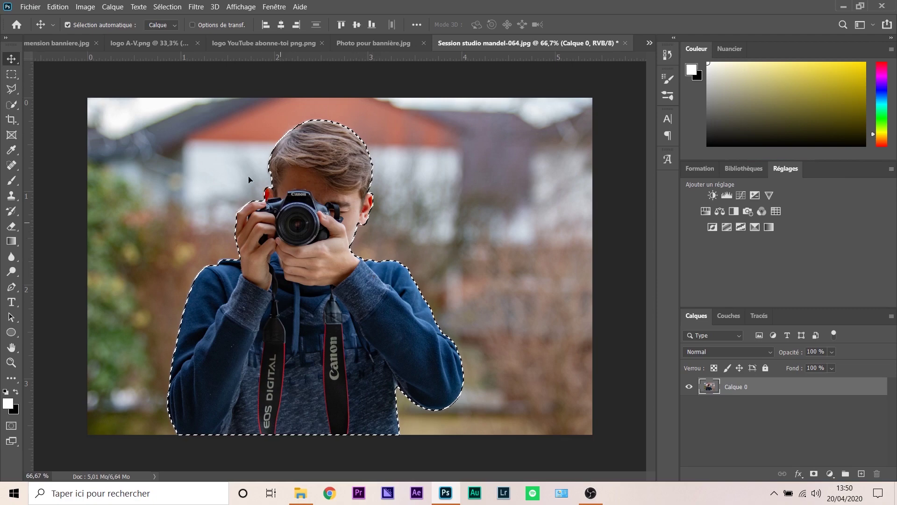
Carry the selected boy from his photo onto the banner as a new layer.
{"action": "left_click_drag", "start_coordinate": [310, 282], "coordinate": [257, 272]}
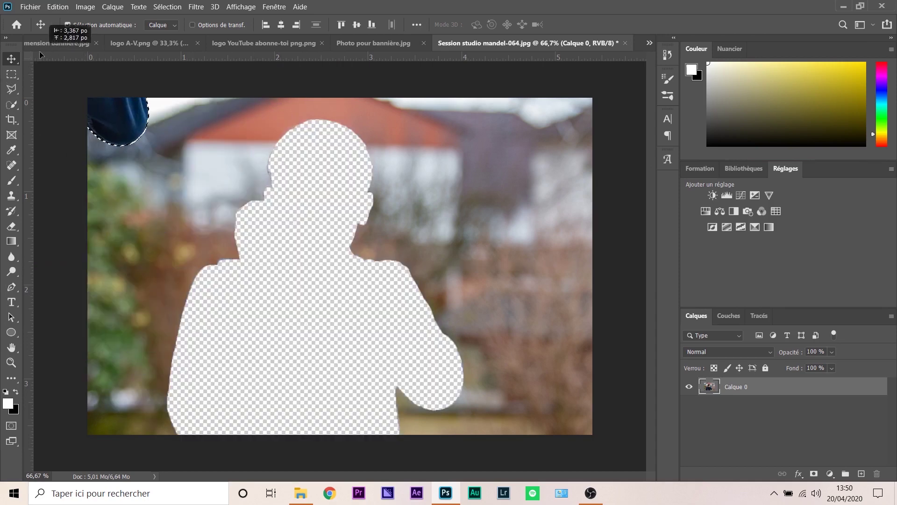
{"action": "left_click_drag", "start_coordinate": [256, 271], "coordinate": [212, 168]}
{"action": "mouse_move", "coordinate": [193, 259]}
{"action": "left_mouse_down"}
{"action": "mouse_move", "coordinate": [190, 268]}
{"action": "mouse_move", "coordinate": [216, 273]}
{"action": "mouse_move", "coordinate": [213, 301]}
{"action": "left_mouse_up"}
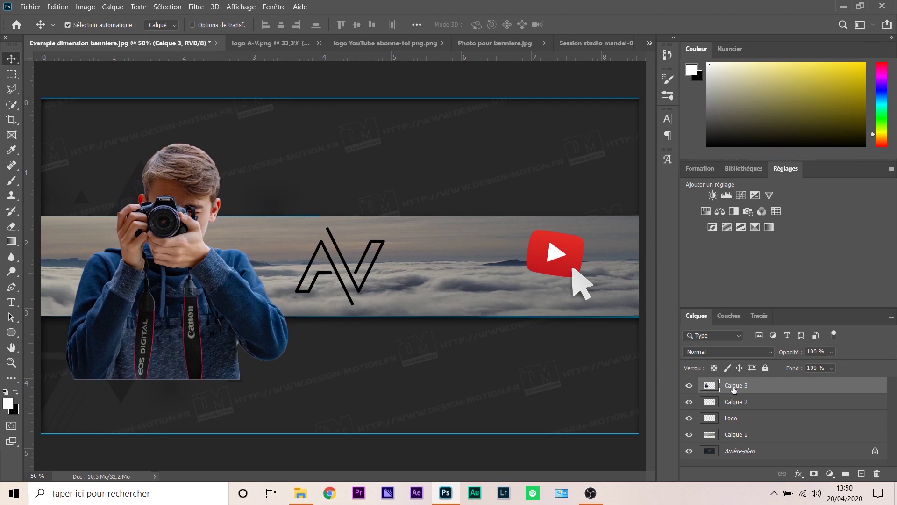
{"action": "key", "text": "ctrl"}
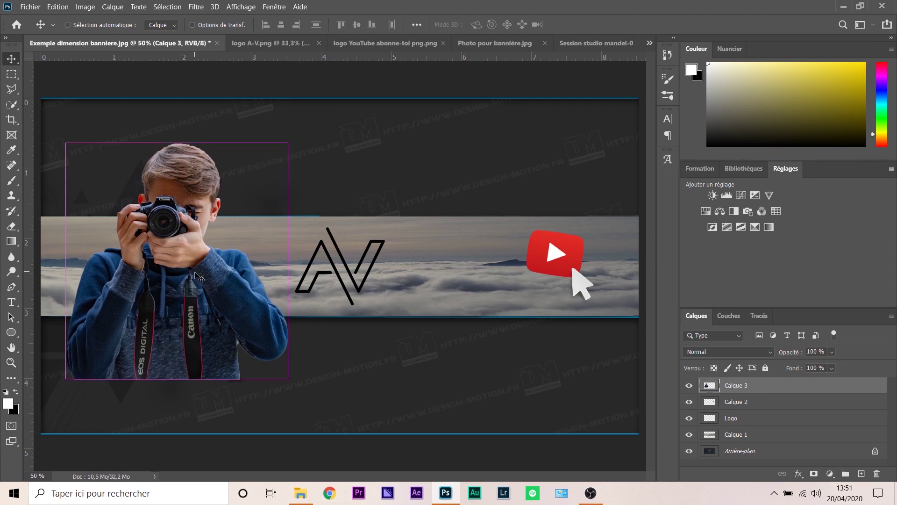
Scale the boy to about 41% and position him at the left of the cloud strip.
{"action": "key", "text": "ctrl+t"}
{"action": "left_click_drag", "start_coordinate": [289, 143], "coordinate": [182, 265]}
{"action": "left_click_drag", "start_coordinate": [165, 307], "coordinate": [198, 244]}
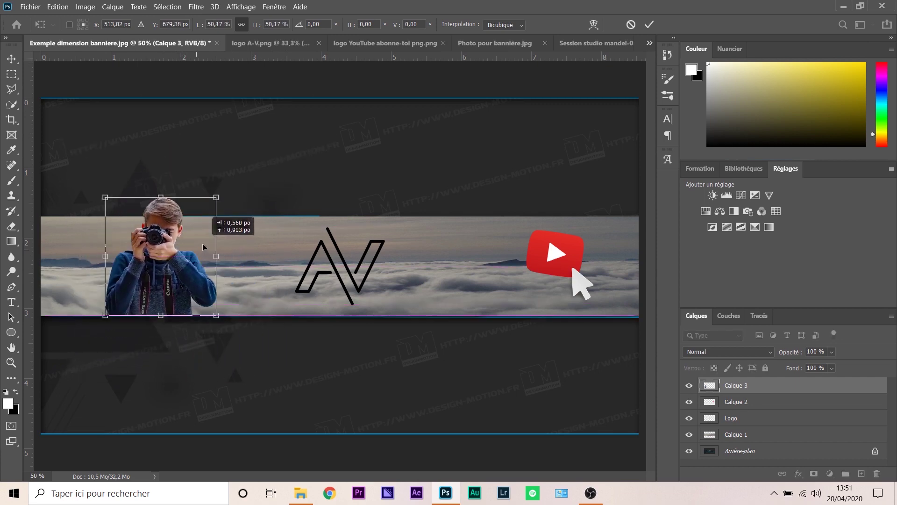
{"action": "left_click_drag", "start_coordinate": [210, 198], "coordinate": [192, 217]}
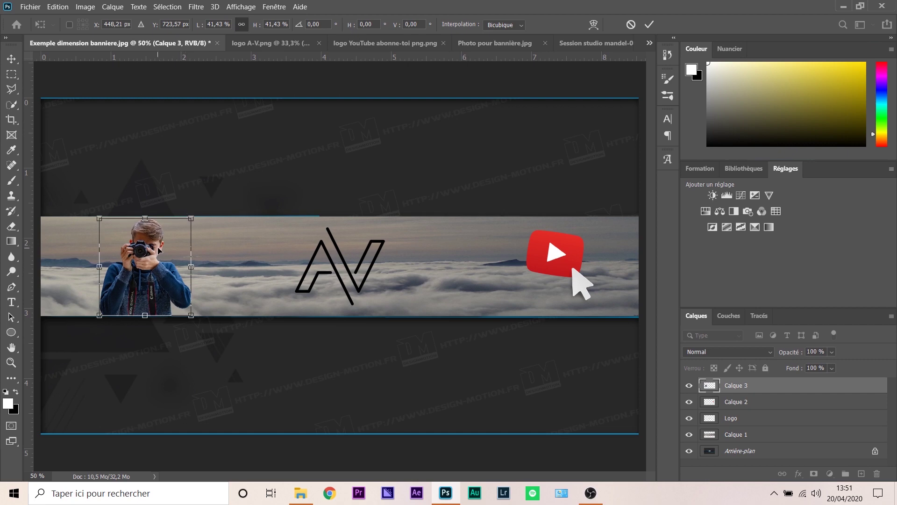
{"action": "left_click", "coordinate": [11, 59]}
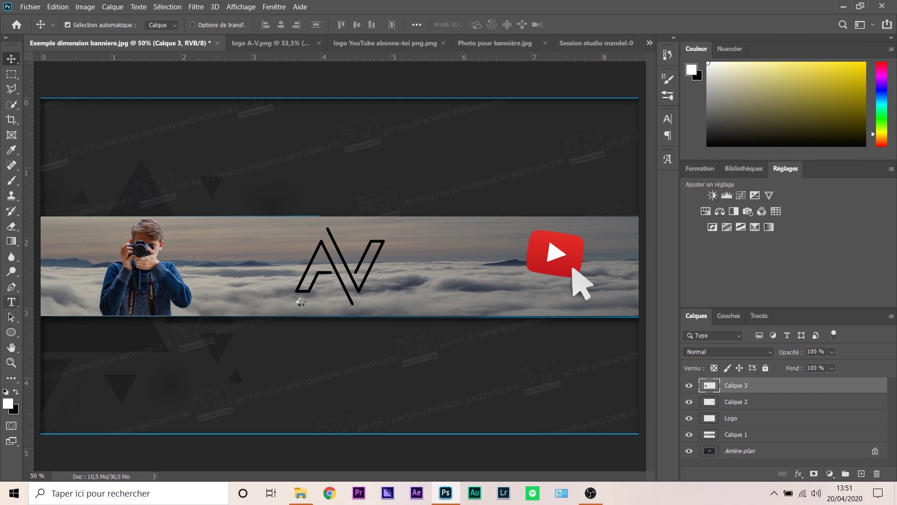
Add ANTOVIDEO in white Calibri Bold, shrunk to about half size beneath the AV logo.
{"action": "left_click", "coordinate": [292, 302]}
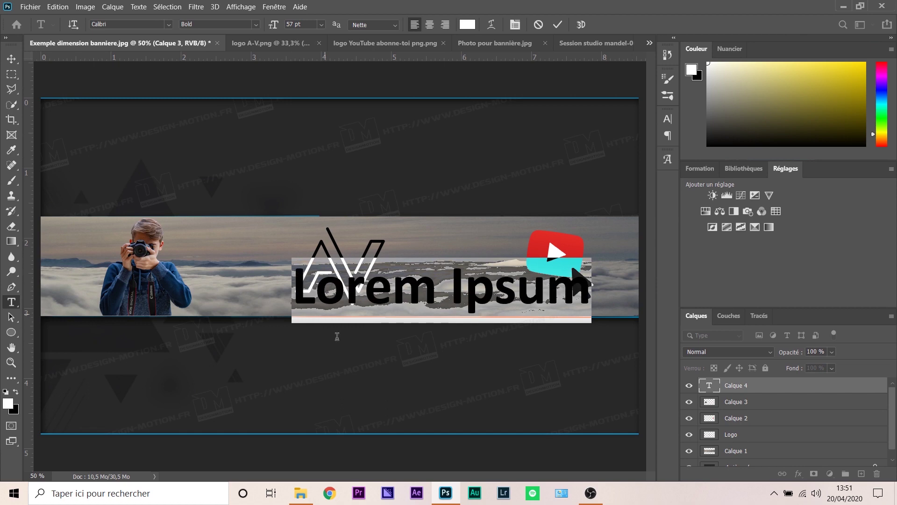
{"action": "type", "text": "AN"}
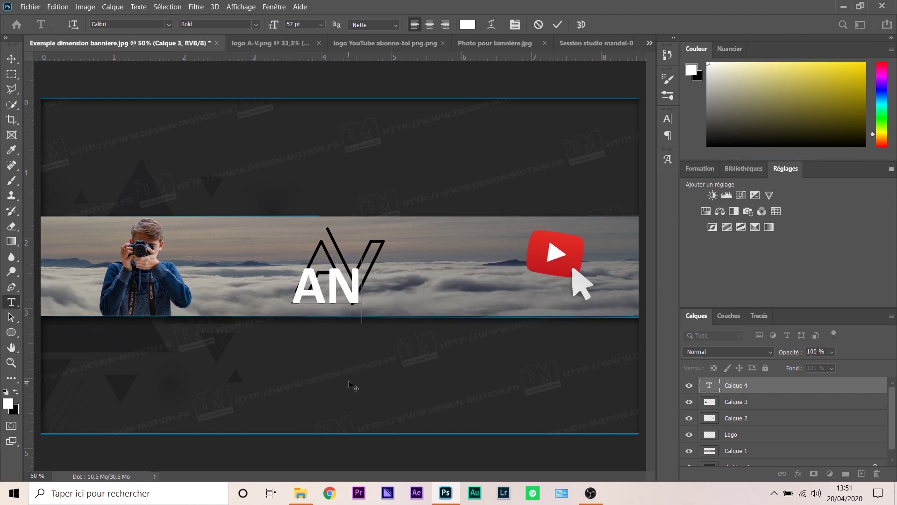
{"action": "type", "text": "TOVI"}
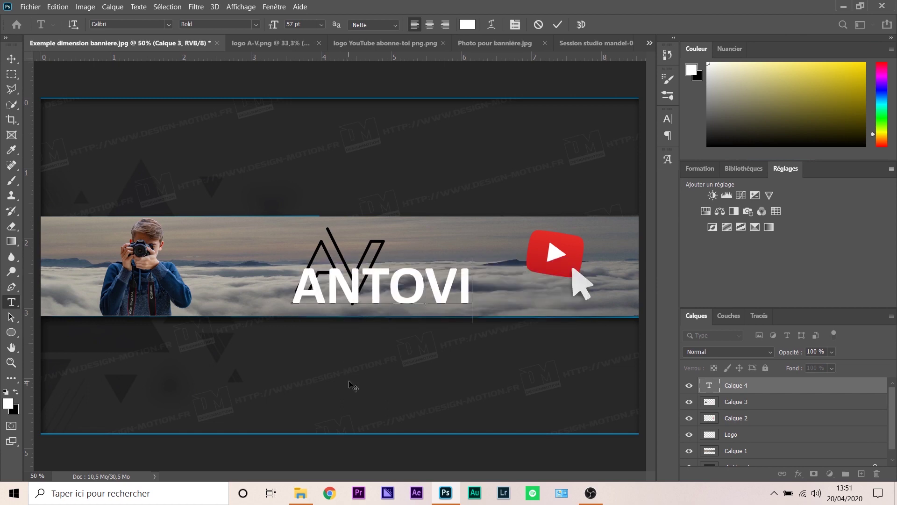
{"action": "type", "text": "DEO"}
{"action": "left_click", "coordinate": [11, 59]}
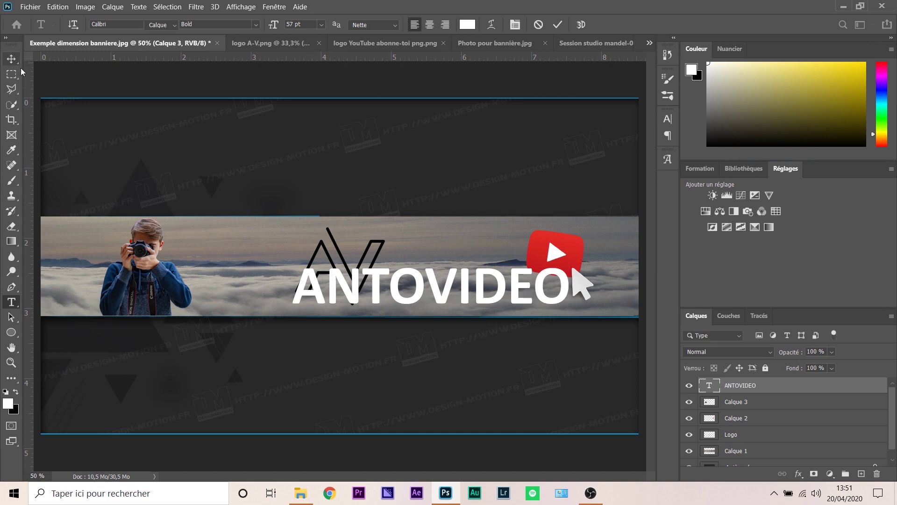
{"action": "left_click_drag", "start_coordinate": [426, 293], "coordinate": [359, 304]}
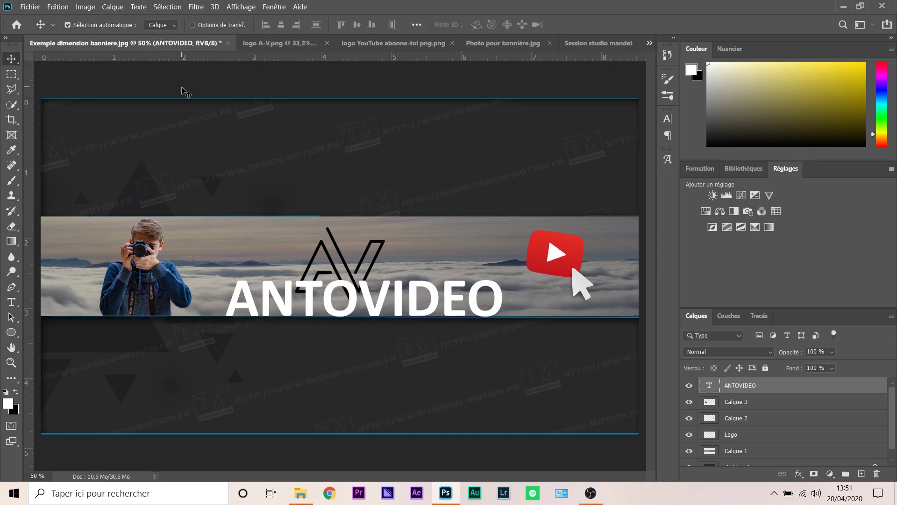
{"action": "key", "text": "ctrl+t"}
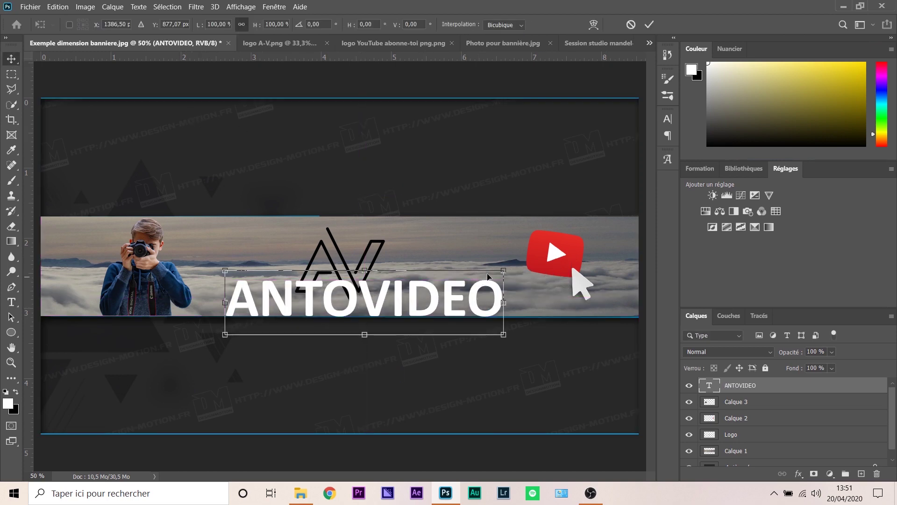
{"action": "mouse_move", "coordinate": [503, 270]}
{"action": "left_mouse_down"}
{"action": "mouse_move", "coordinate": [340, 317]}
{"action": "mouse_move", "coordinate": [362, 308]}
{"action": "left_mouse_up"}
{"action": "left_click", "coordinate": [292, 270]}
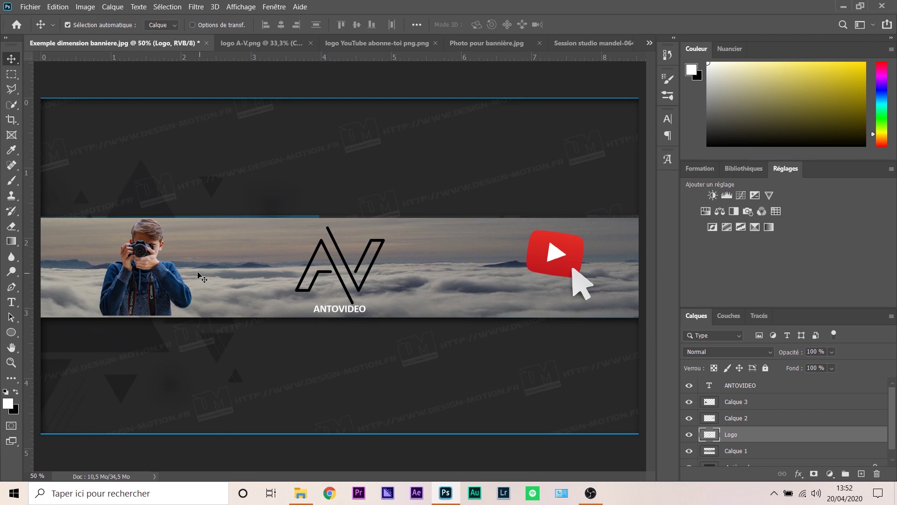
Nudge the cloud panorama up a few pixels, then select the YouTube icon layer.
{"action": "left_click_drag", "start_coordinate": [263, 267], "coordinate": [262, 264]}
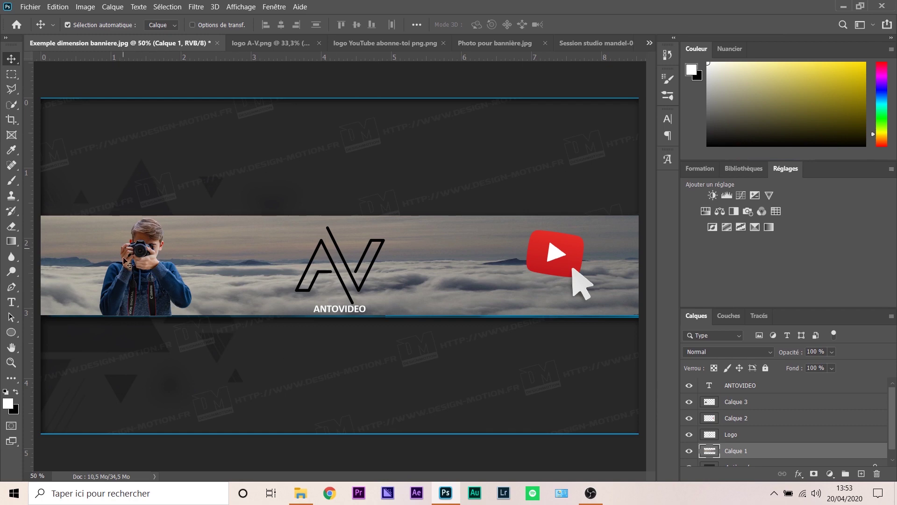
{"action": "left_click_drag", "start_coordinate": [568, 257], "coordinate": [559, 262]}
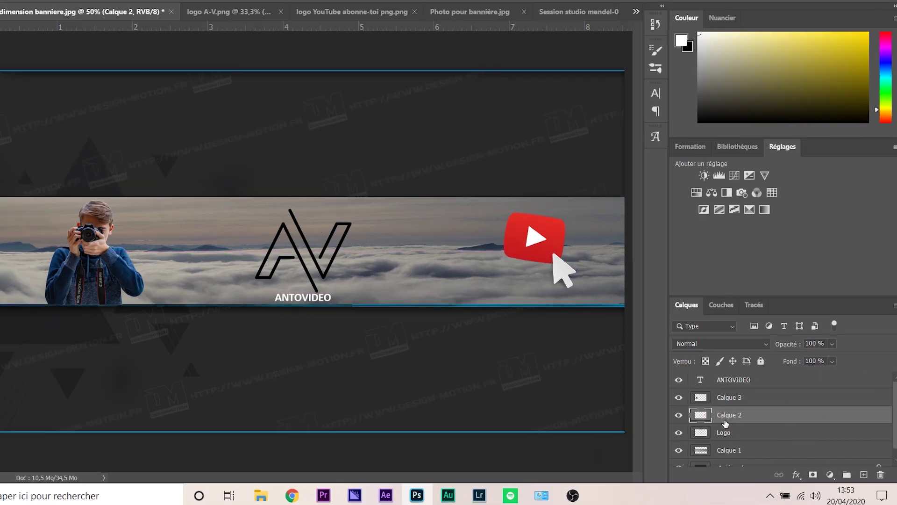
{"action": "right_click", "coordinate": [710, 419]}
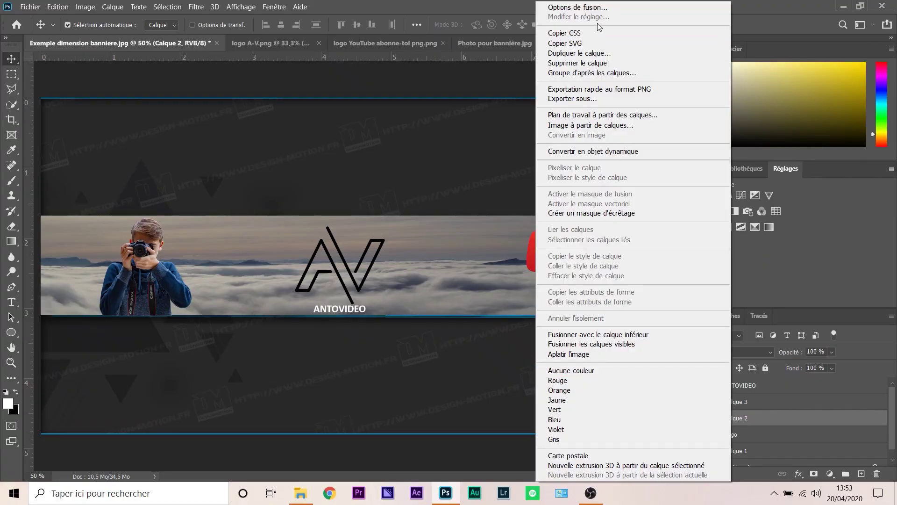
{"action": "left_click", "coordinate": [589, 8]}
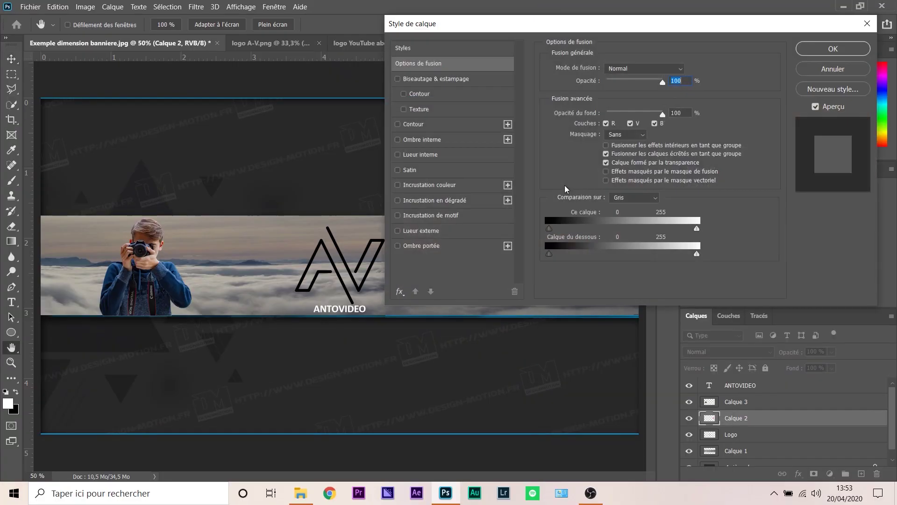
{"action": "left_click_drag", "start_coordinate": [574, 25], "coordinate": [192, 77]}
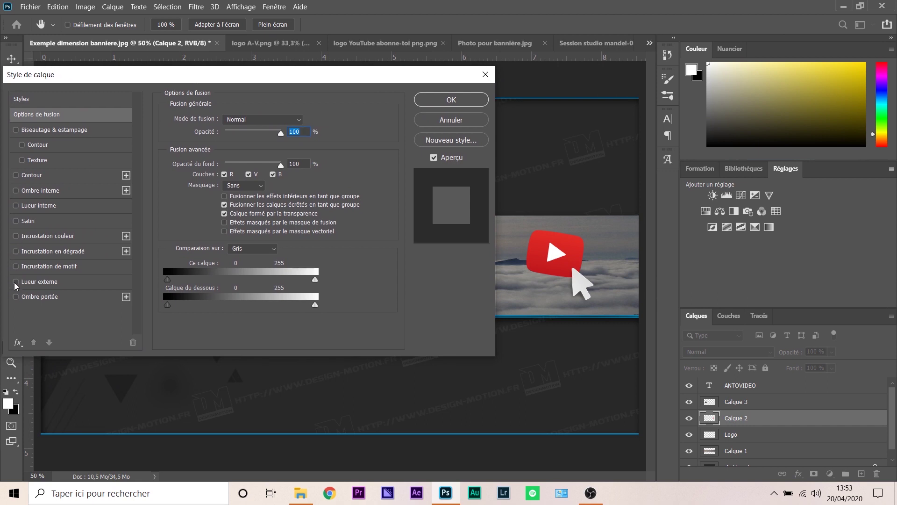
{"action": "left_click", "coordinate": [15, 282]}
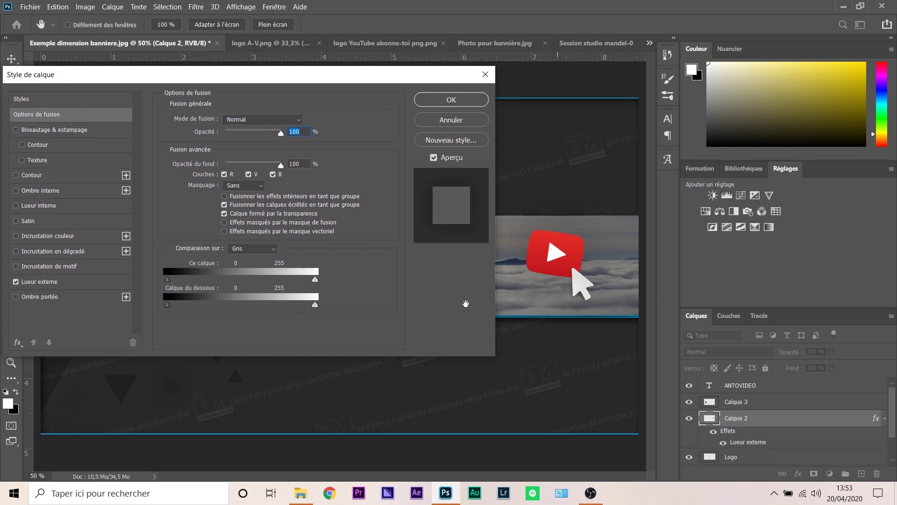
{"action": "left_click", "coordinate": [15, 297]}
{"action": "left_click", "coordinate": [54, 284]}
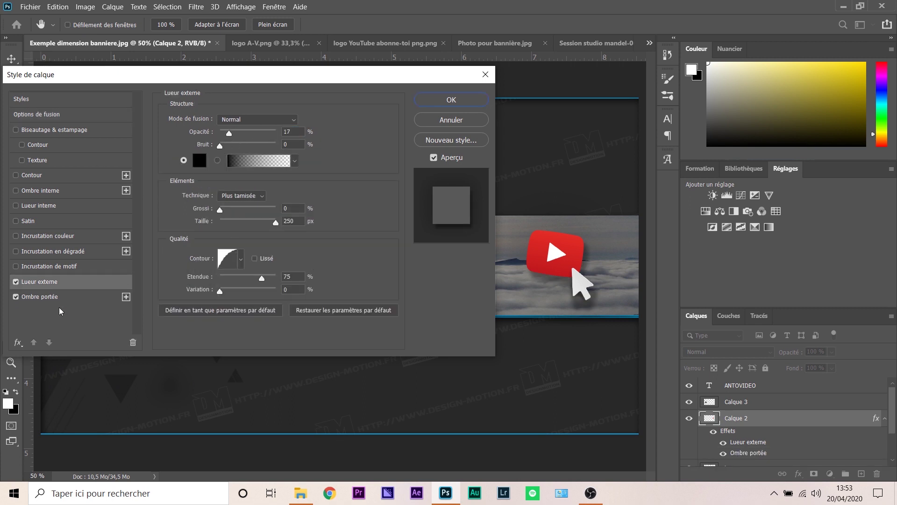
{"action": "left_click", "coordinate": [58, 297]}
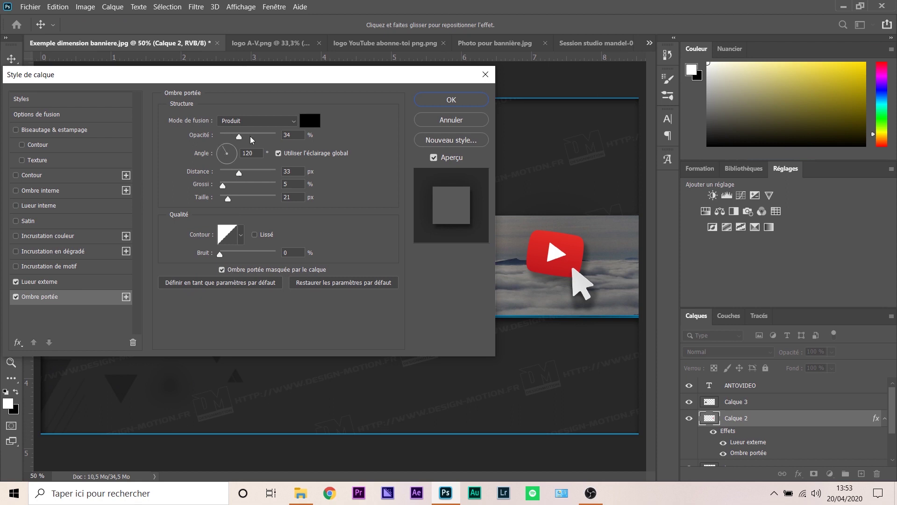
{"action": "left_click", "coordinate": [446, 121]}
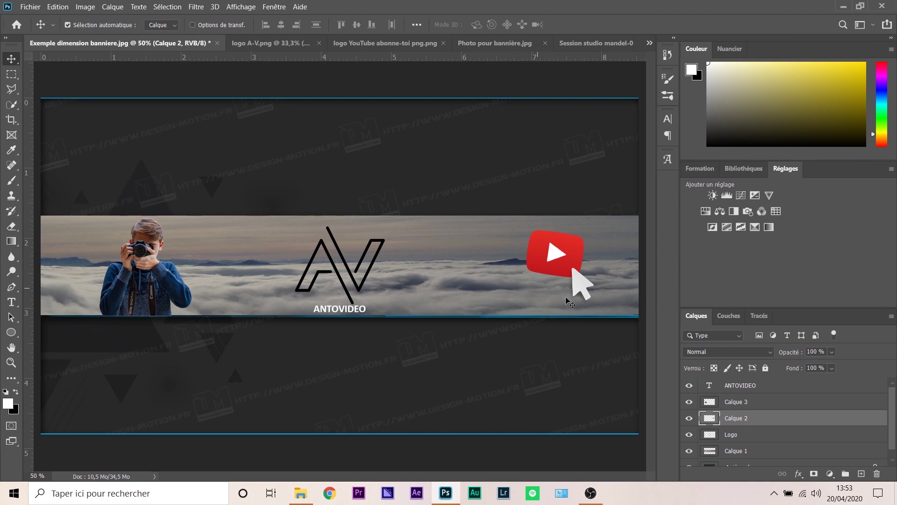
{"action": "left_click", "coordinate": [37, 7]}
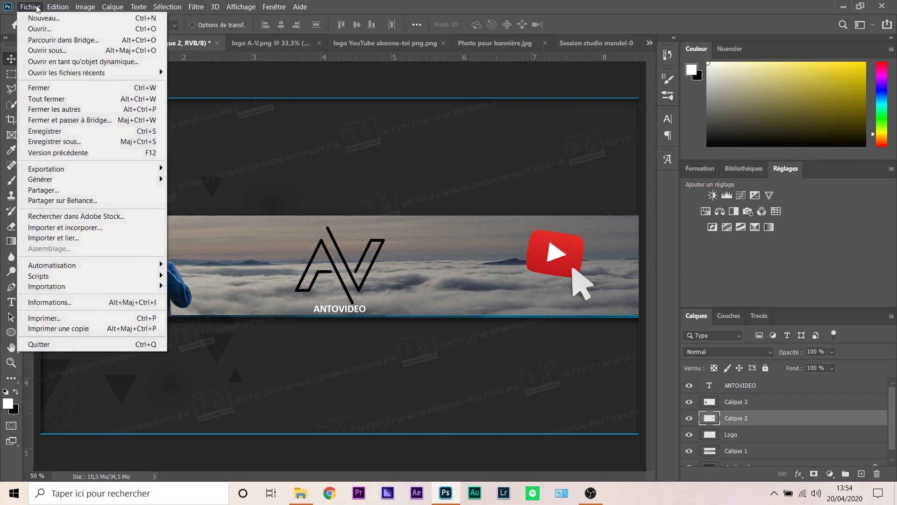
{"action": "left_click", "coordinate": [59, 142]}
{"action": "left_click", "coordinate": [496, 346]}
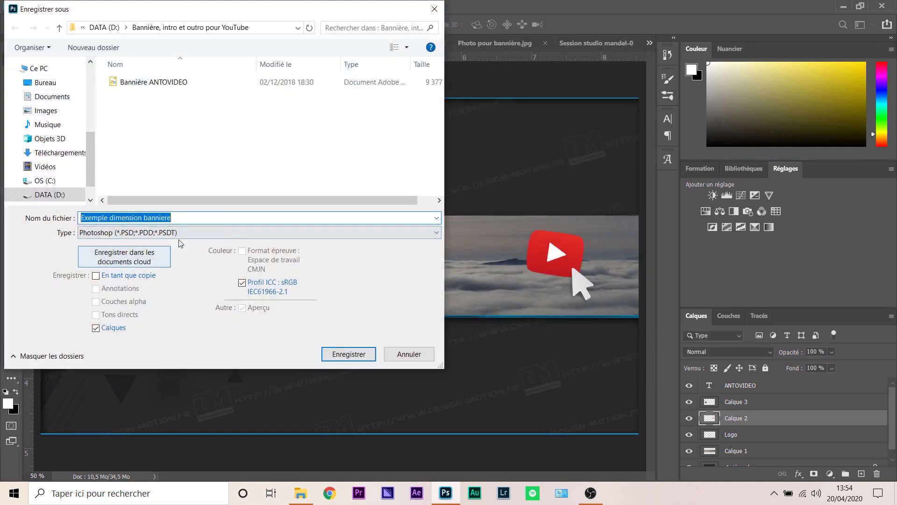
{"action": "left_click", "coordinate": [108, 236]}
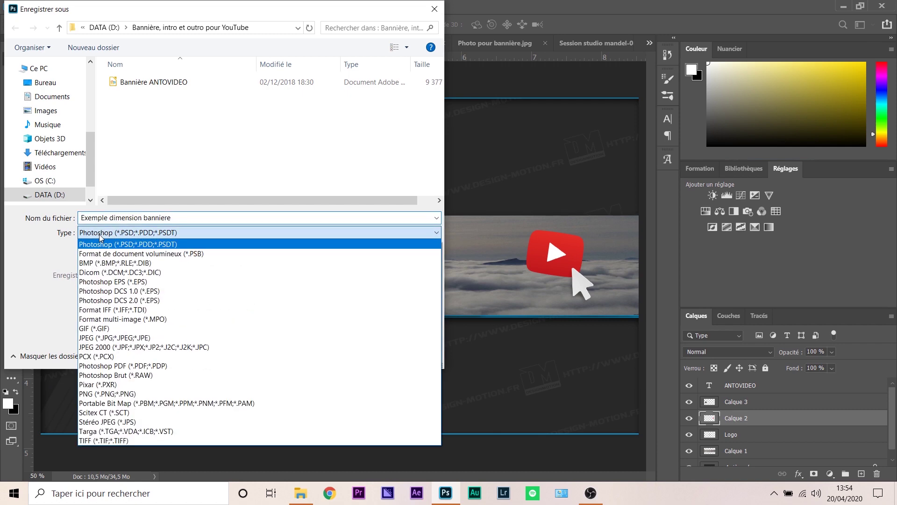
{"action": "left_click", "coordinate": [42, 328]}
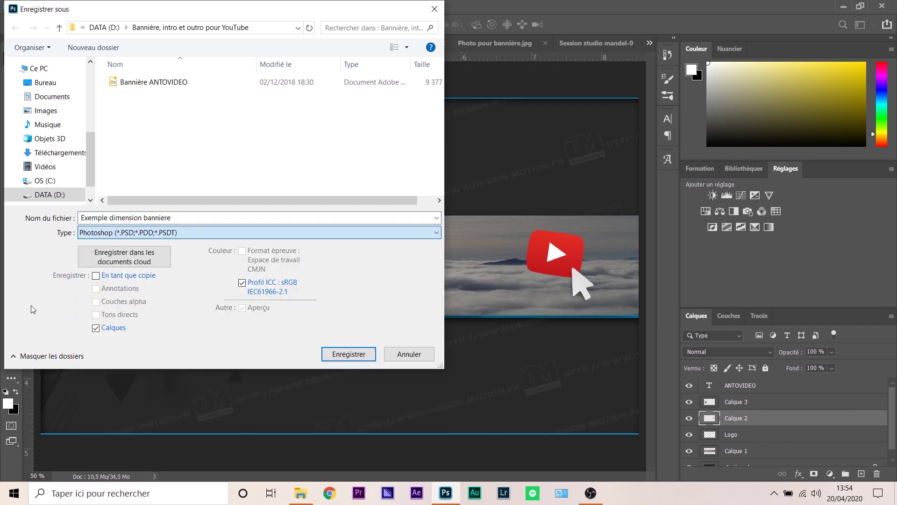
{"action": "left_click", "coordinate": [434, 358]}
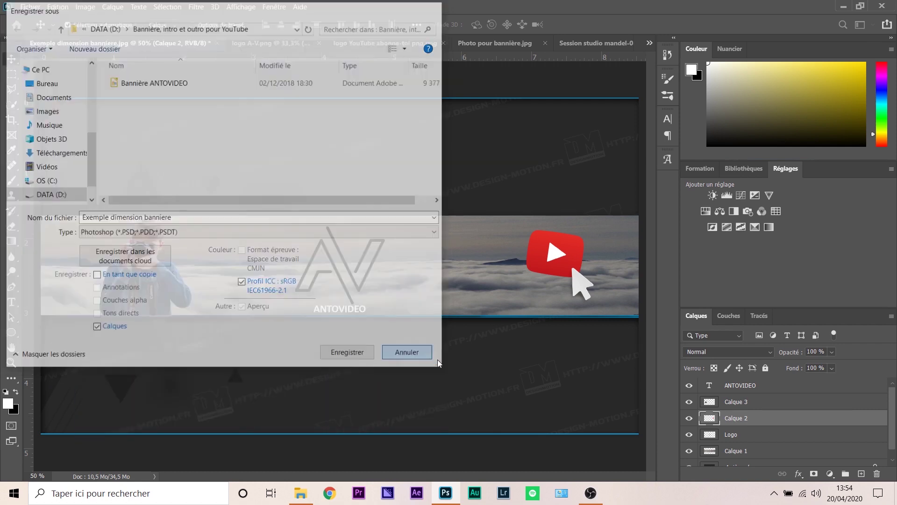